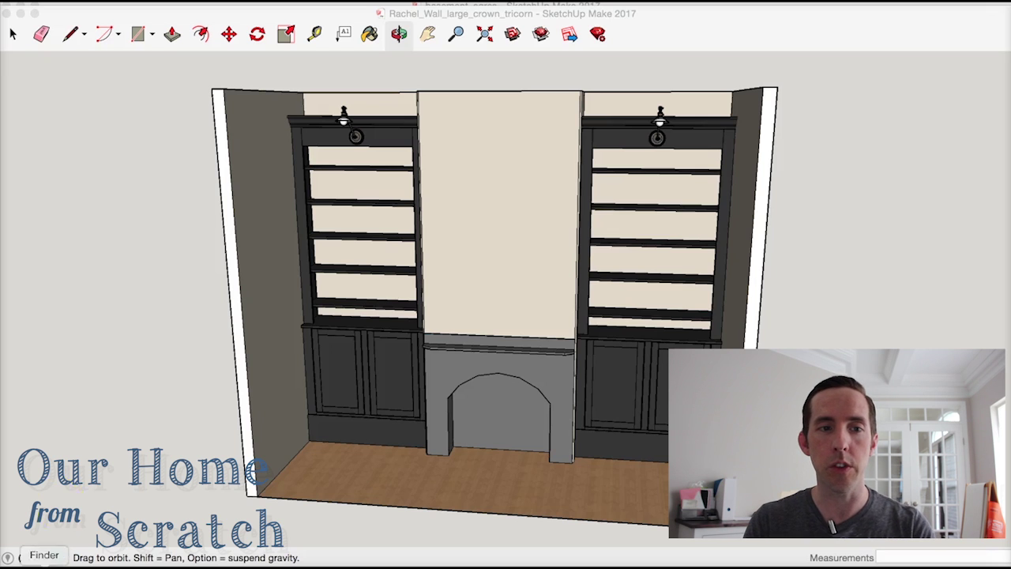
Step: Orbit the bookcase wall from the left, top-right and below, returning to a front view
left_click(278, 341)
left_click(401, 34)
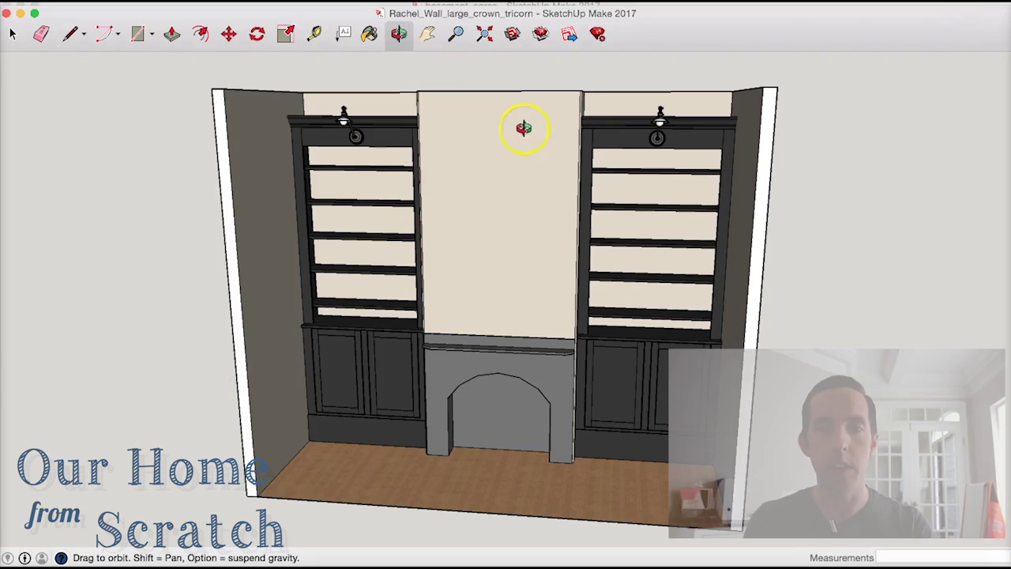
left_click_drag(616, 198, 605, 223)
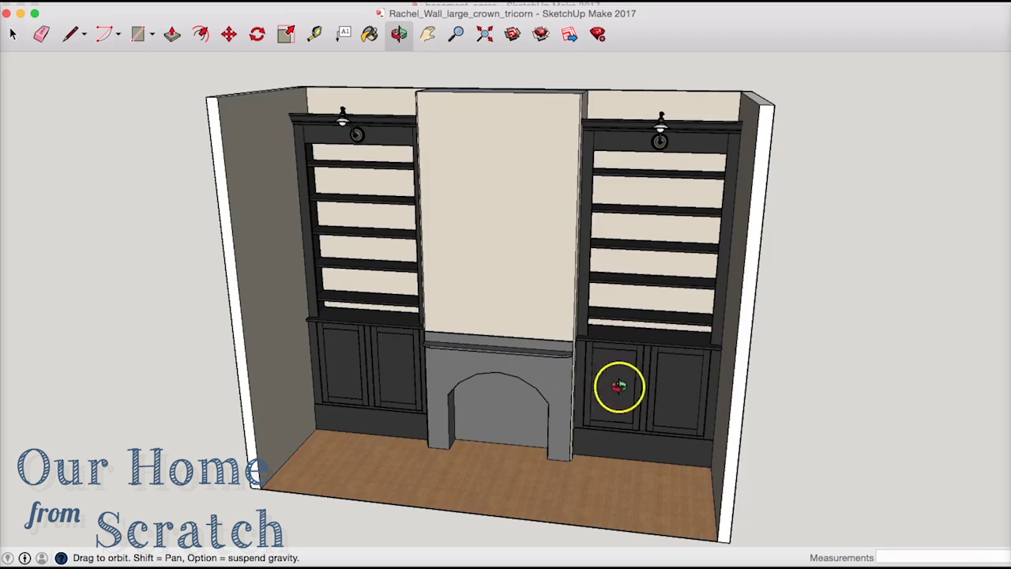
left_click_drag(619, 386, 661, 350)
left_click_drag(384, 266, 407, 294)
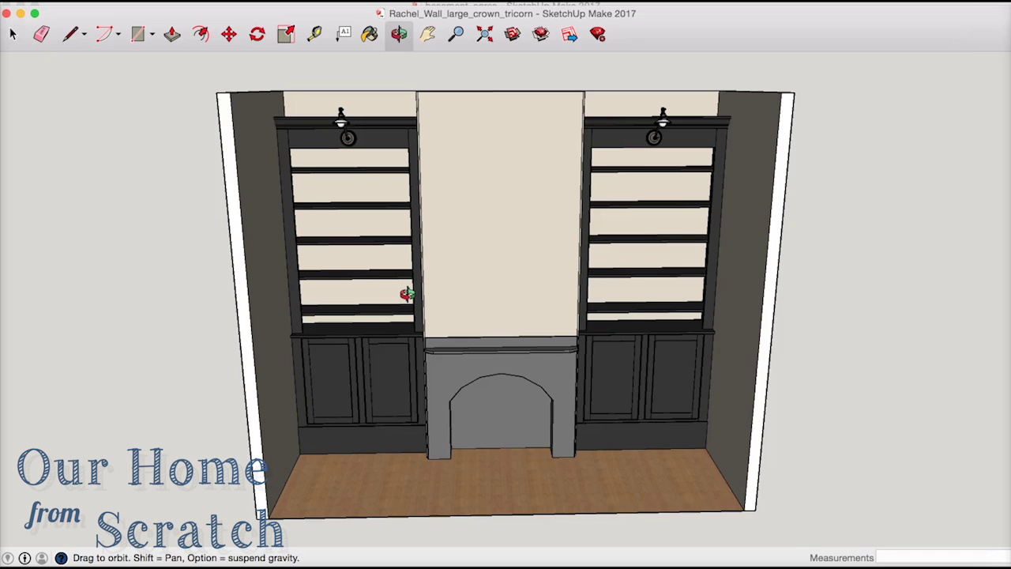
left_click_drag(440, 232, 369, 220)
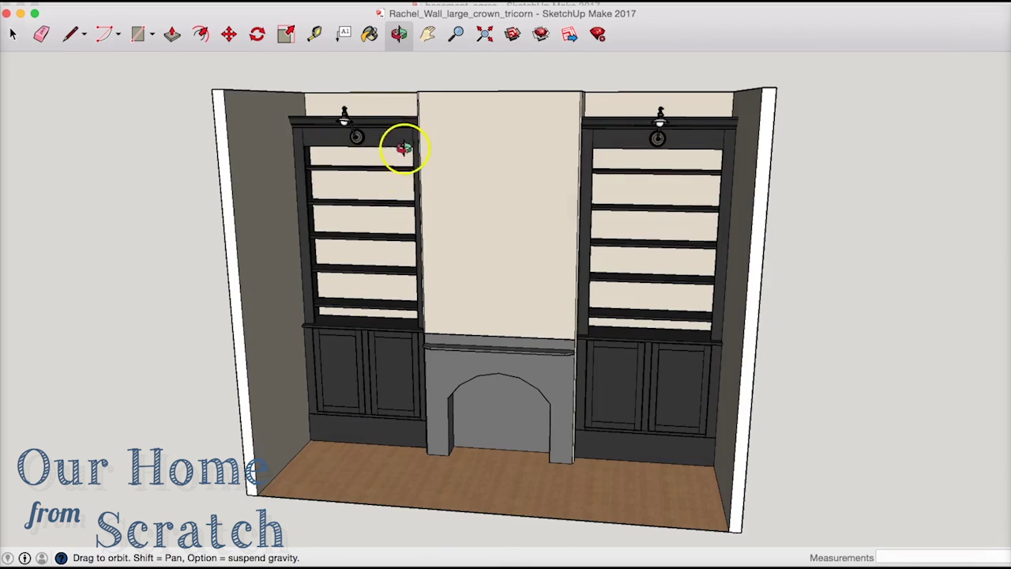
left_click_drag(403, 150, 431, 199)
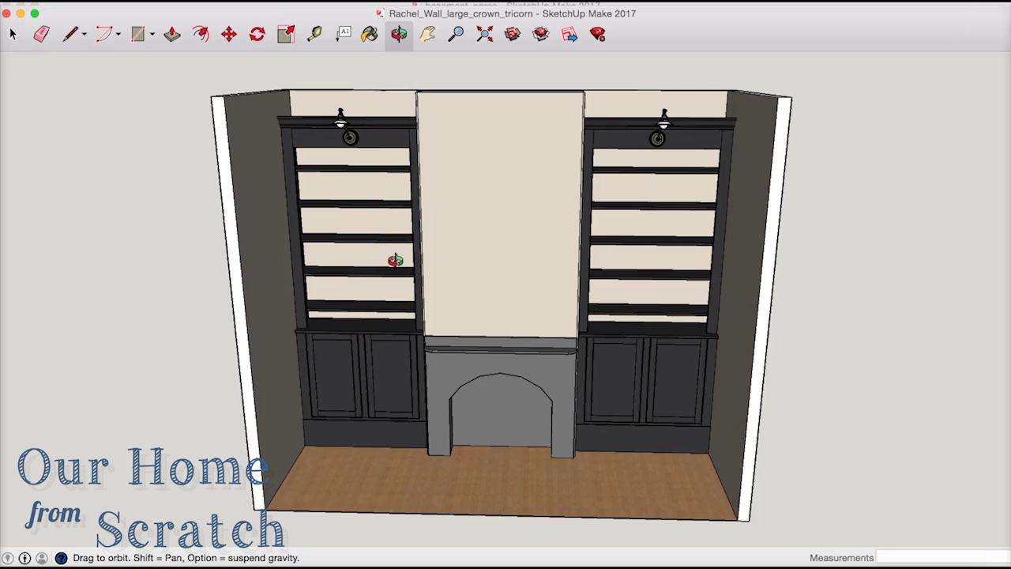
left_click_drag(404, 233, 362, 181)
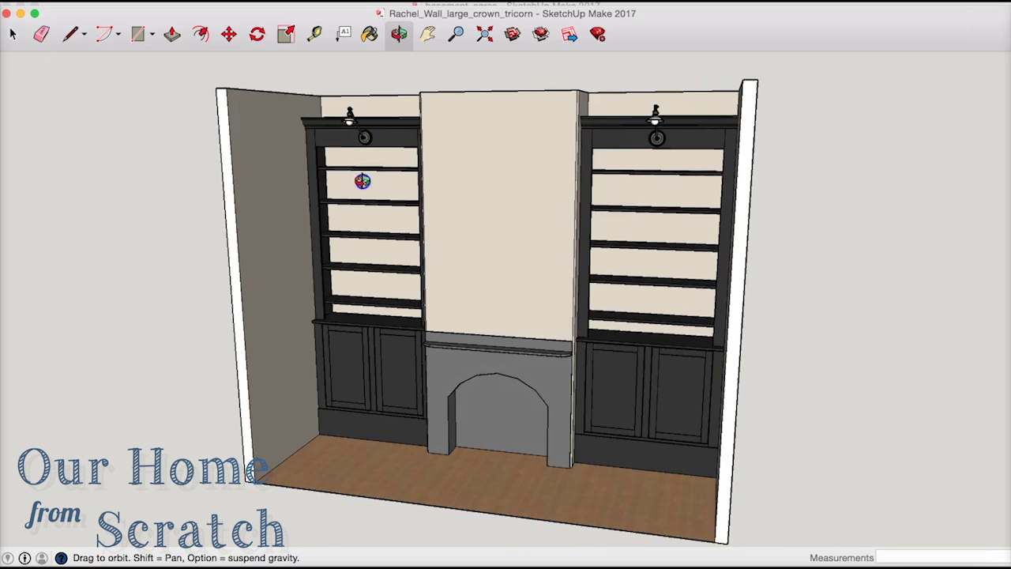
left_click_drag(474, 233, 508, 245)
Step: Swing the bookcase room view left and right, then close the bookcase wall model
left_click(351, 108)
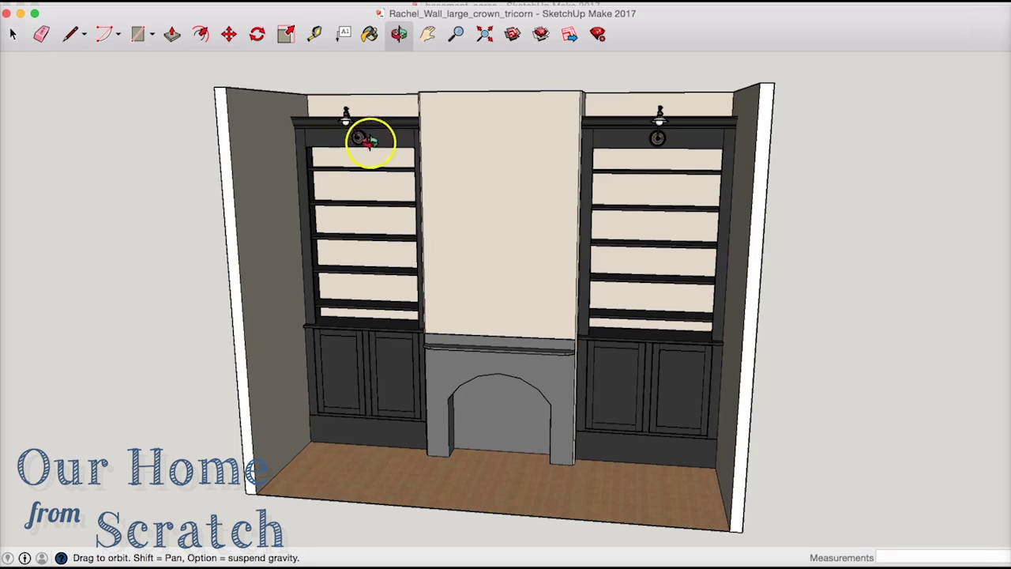
left_click_drag(480, 169, 427, 169)
left_click_drag(497, 172, 452, 260)
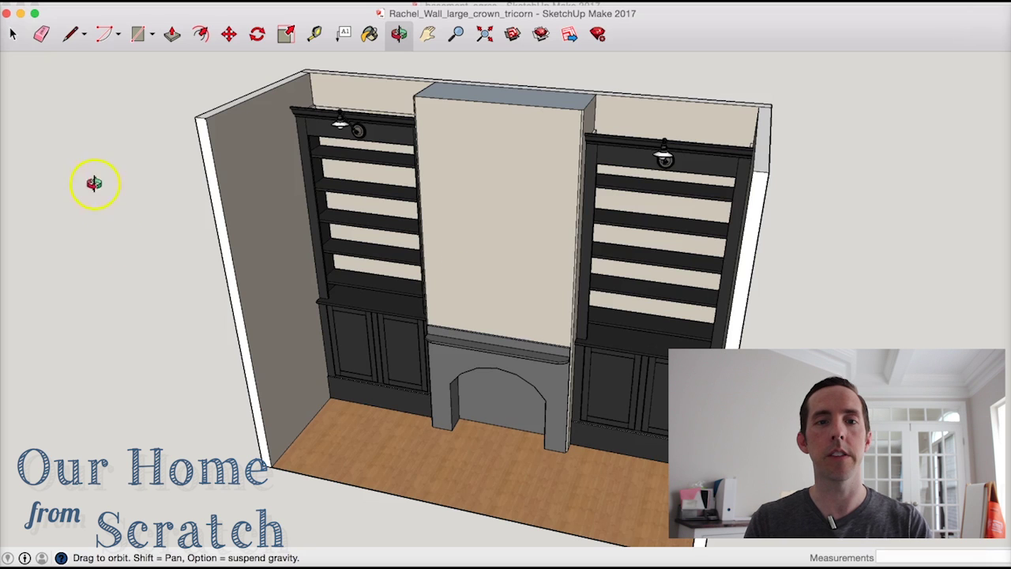
left_click(6, 13)
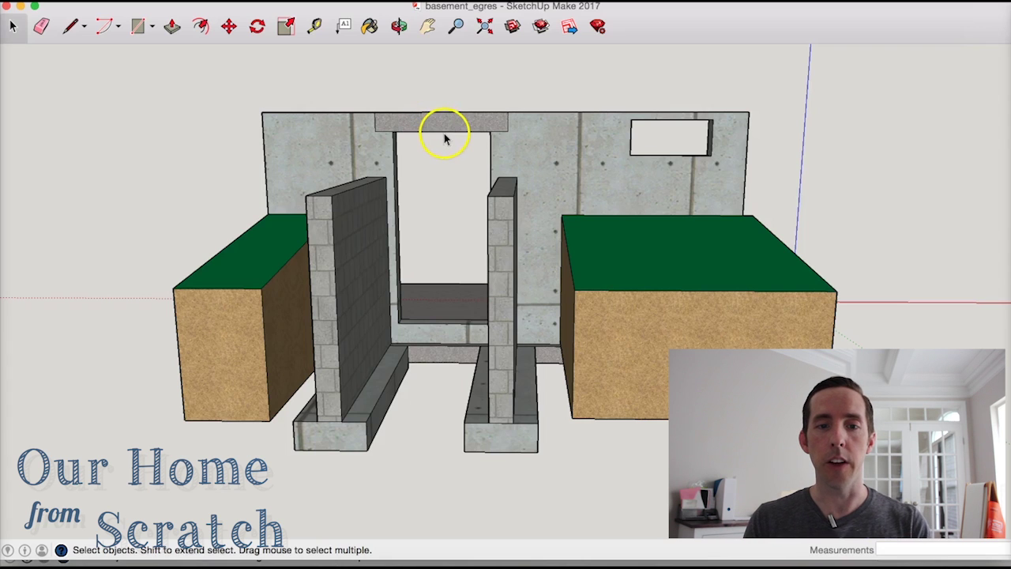
Step: Orbit the basement egress model to a side view, a right angle, then front-left
left_click(402, 27)
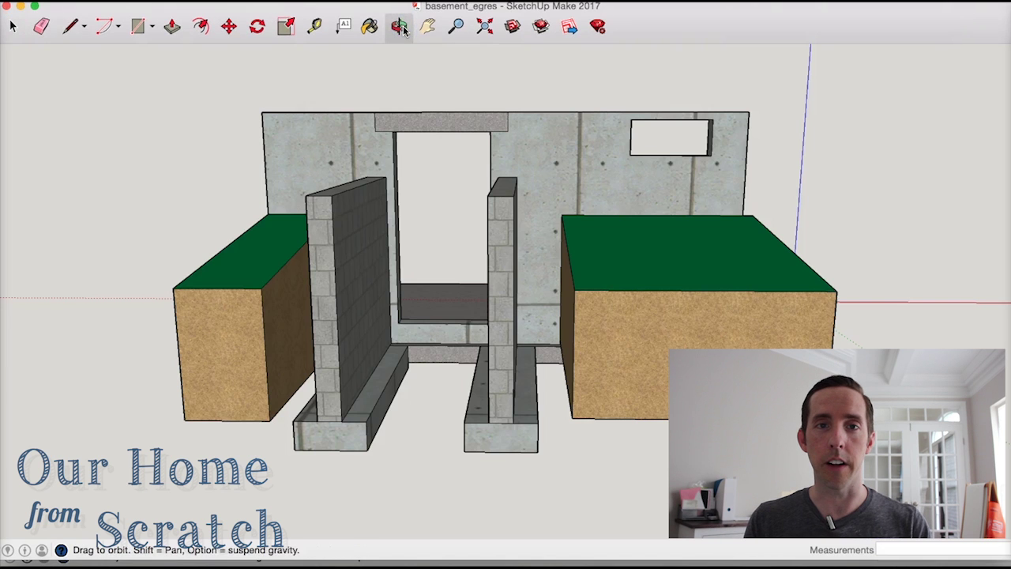
left_click_drag(377, 116, 585, 208)
left_click_drag(497, 198, 241, 218)
left_click_drag(348, 264, 277, 237)
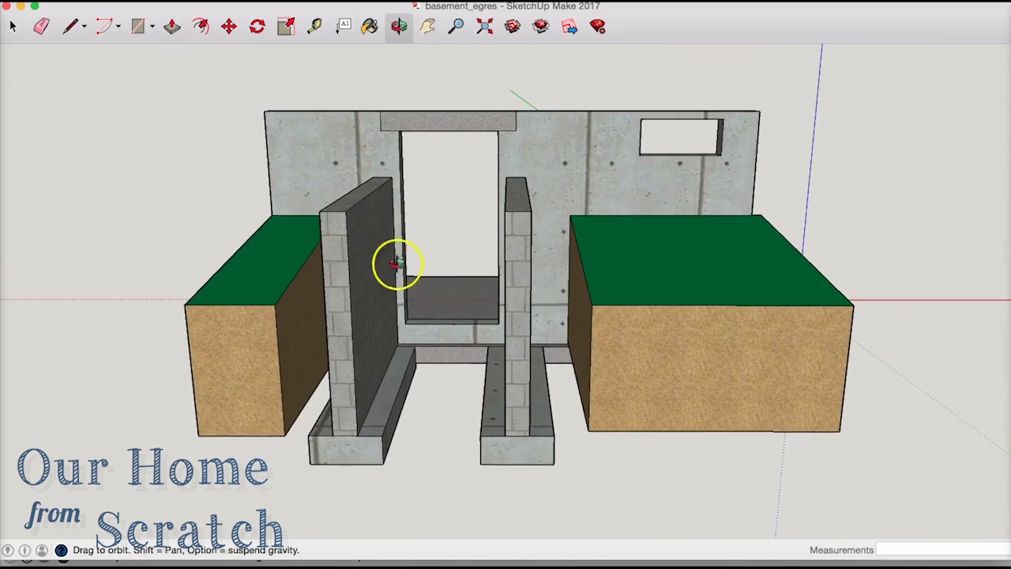
left_click_drag(397, 263, 287, 384)
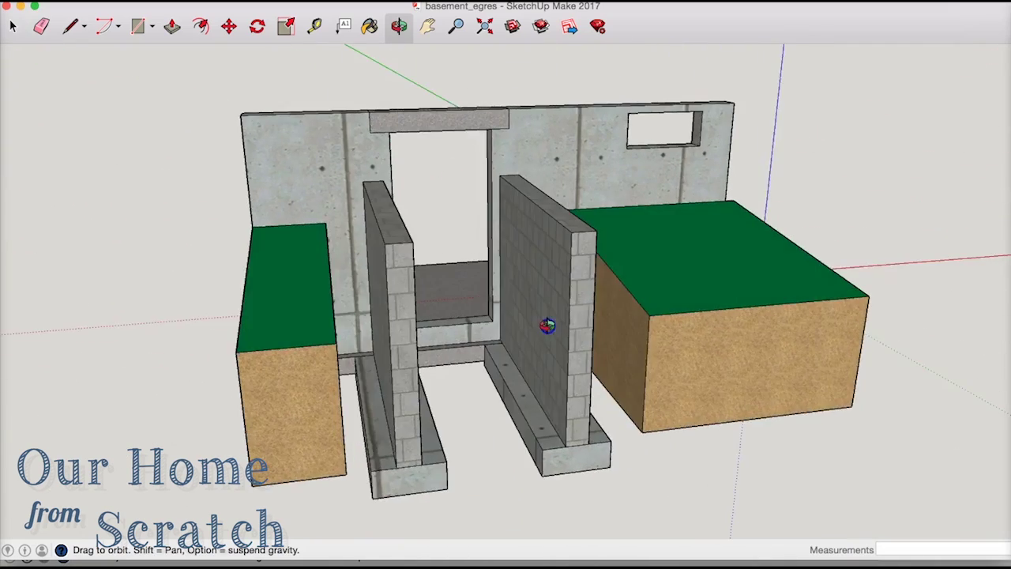
left_click_drag(547, 325, 432, 364)
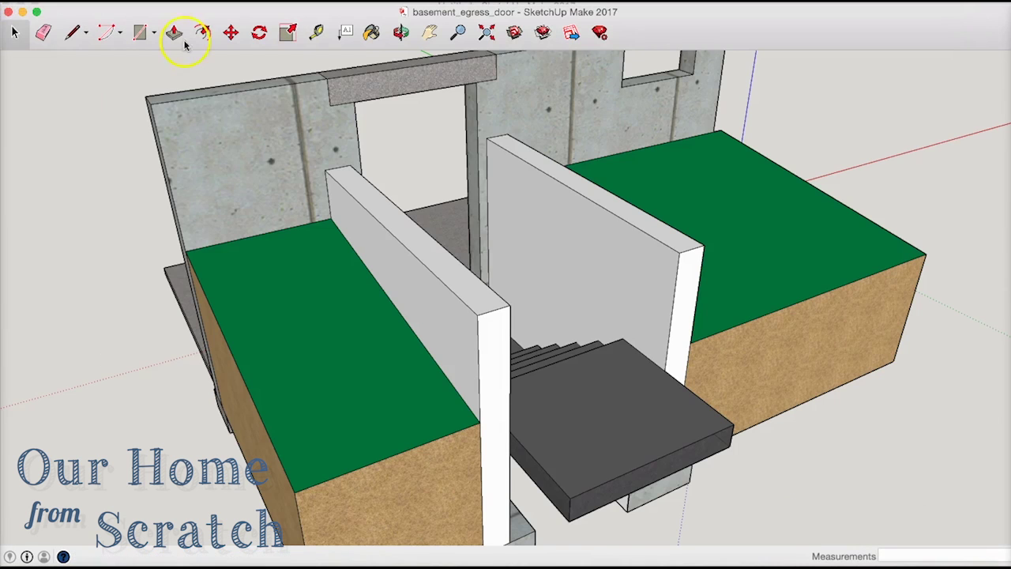
Step: Orbit the egress door model to a frontal stairwell view, then close the model
left_click(401, 31)
left_click_drag(463, 151, 355, 278)
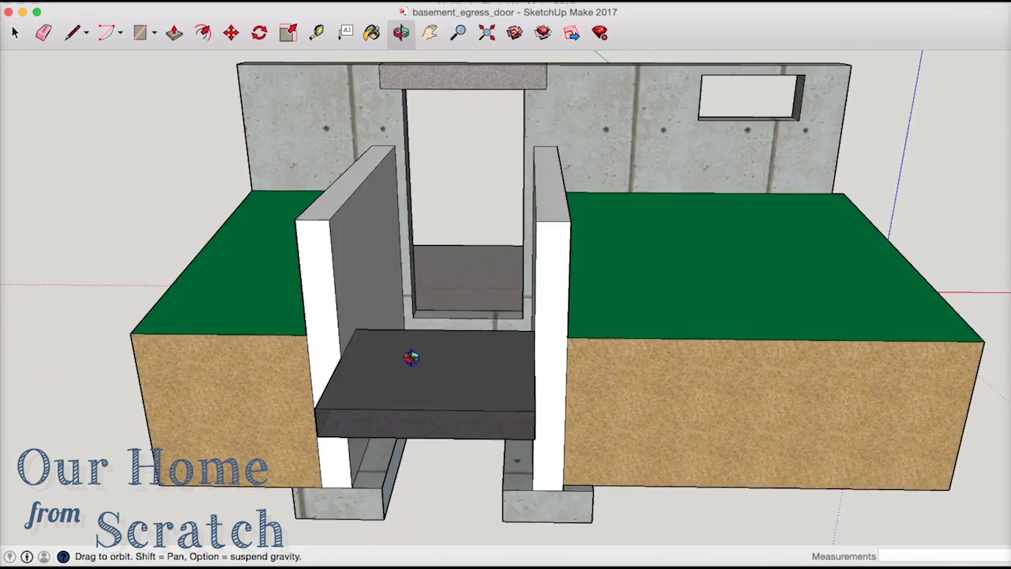
left_click_drag(411, 357, 361, 160)
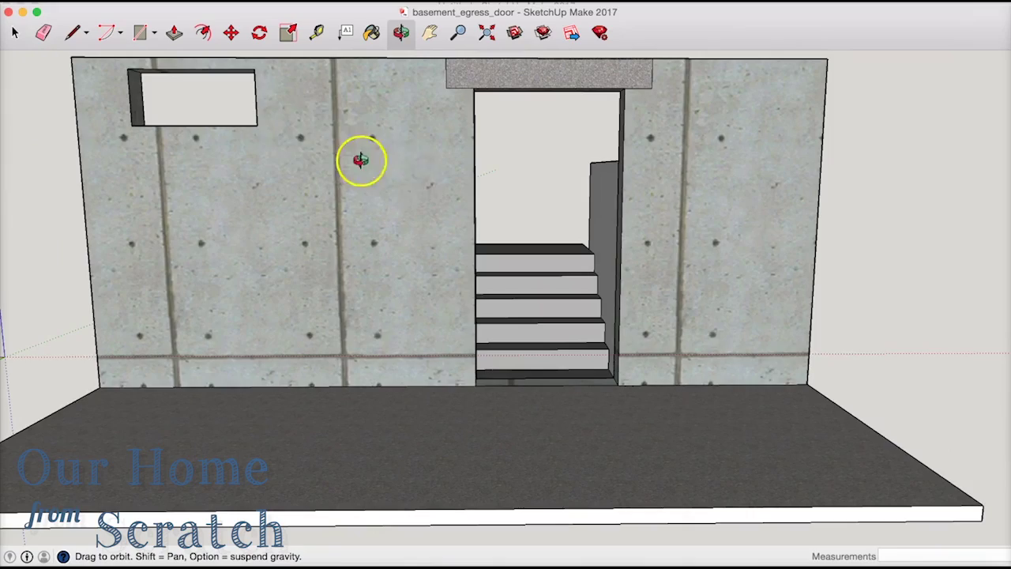
left_click_drag(254, 117, 224, 235)
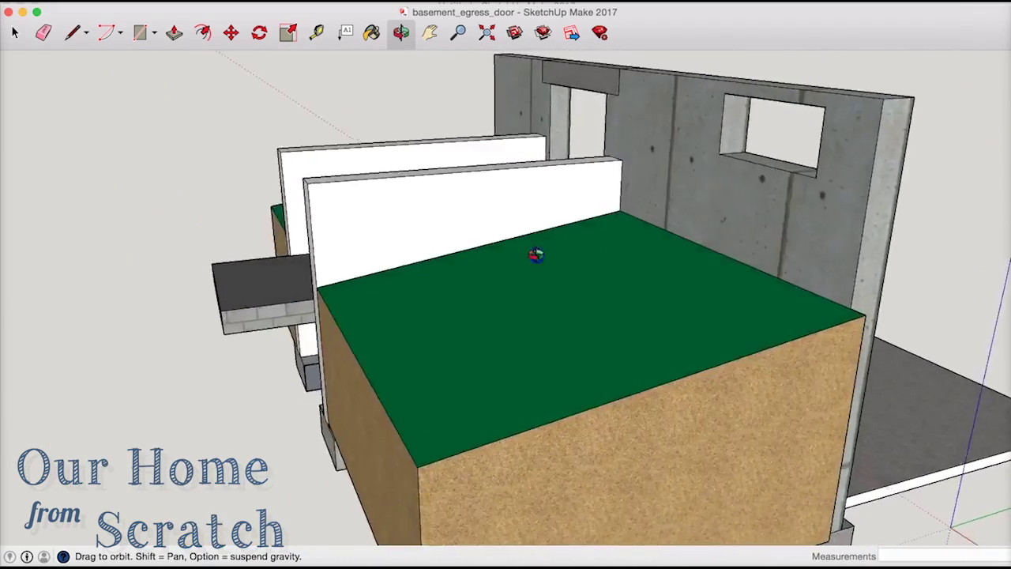
left_click_drag(535, 254, 866, 340)
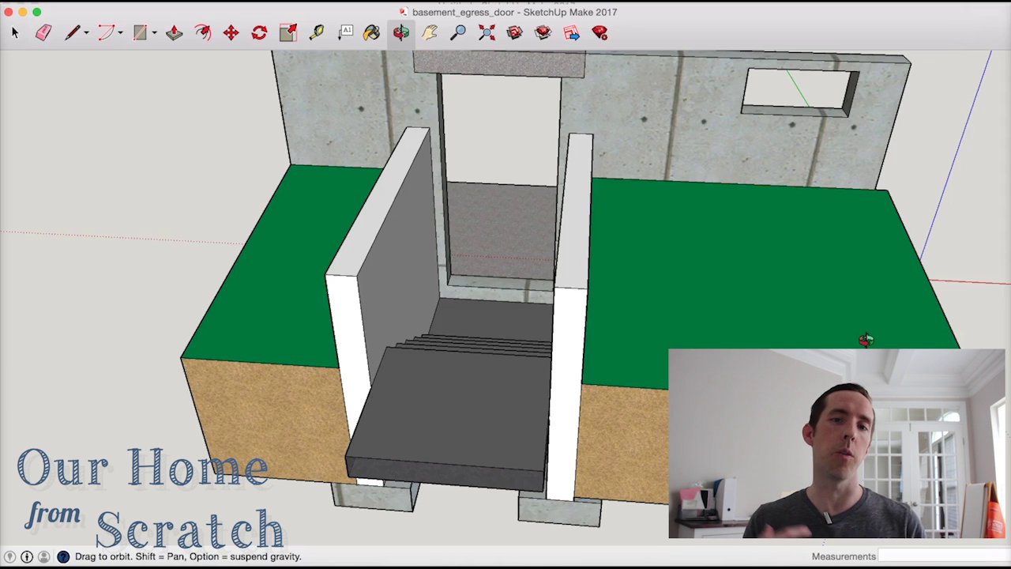
mouse_move(797, 313)
left_mouse_down()
mouse_move(671, 318)
mouse_move(663, 289)
left_mouse_up()
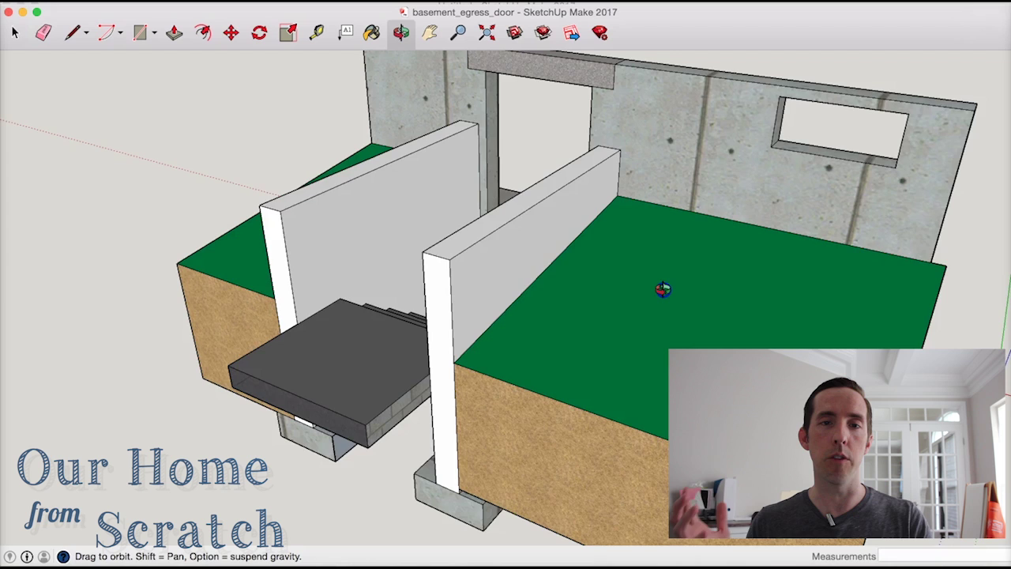
left_click_drag(662, 289, 767, 379)
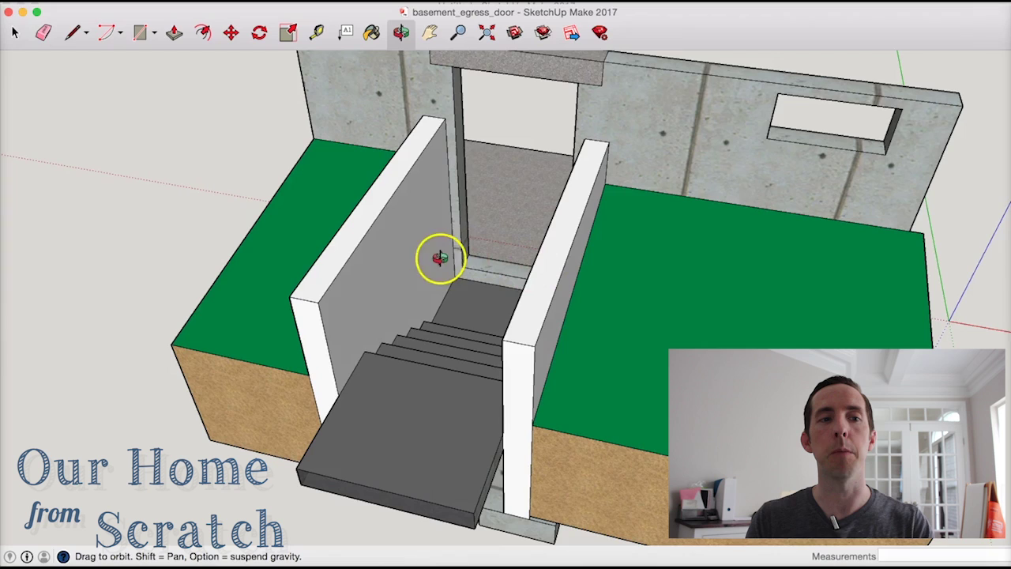
left_click(8, 11)
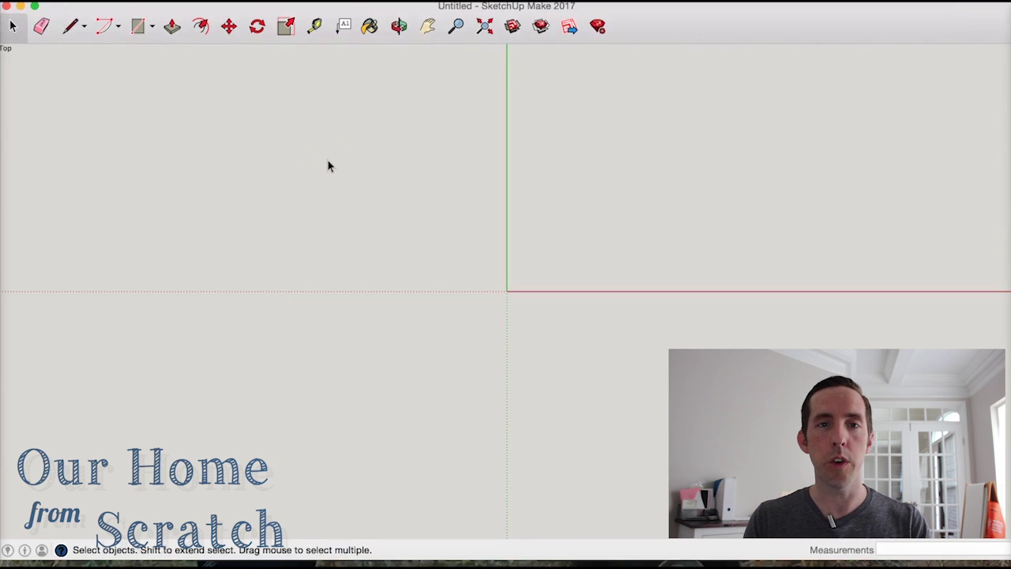
left_click(107, 0)
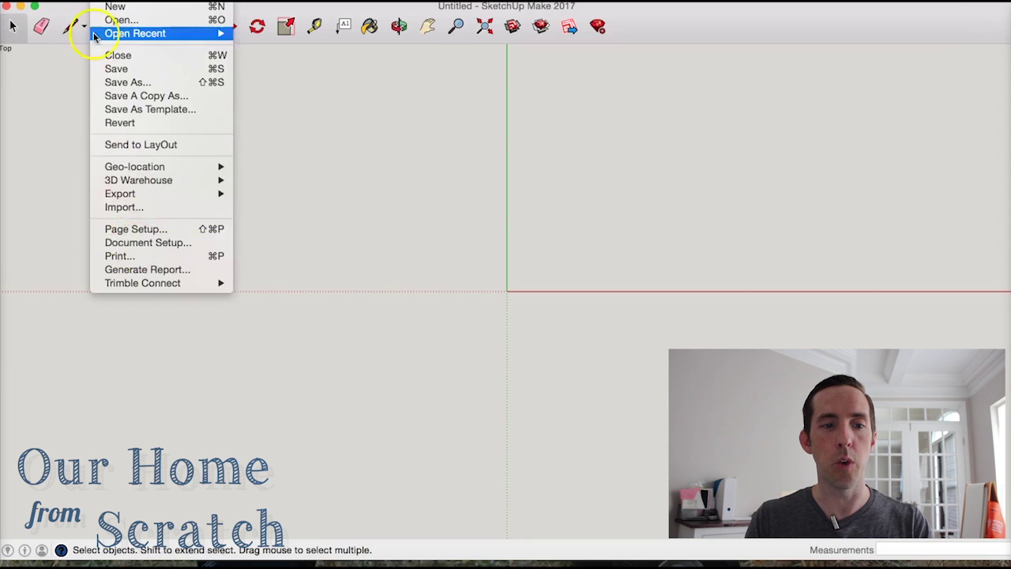
mouse_move(59, 0)
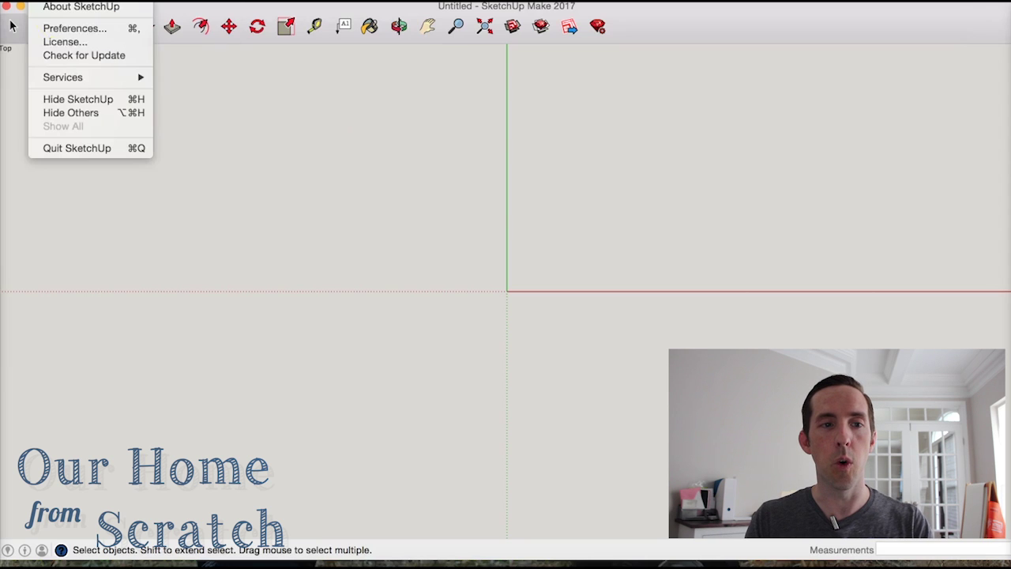
left_click(61, 28)
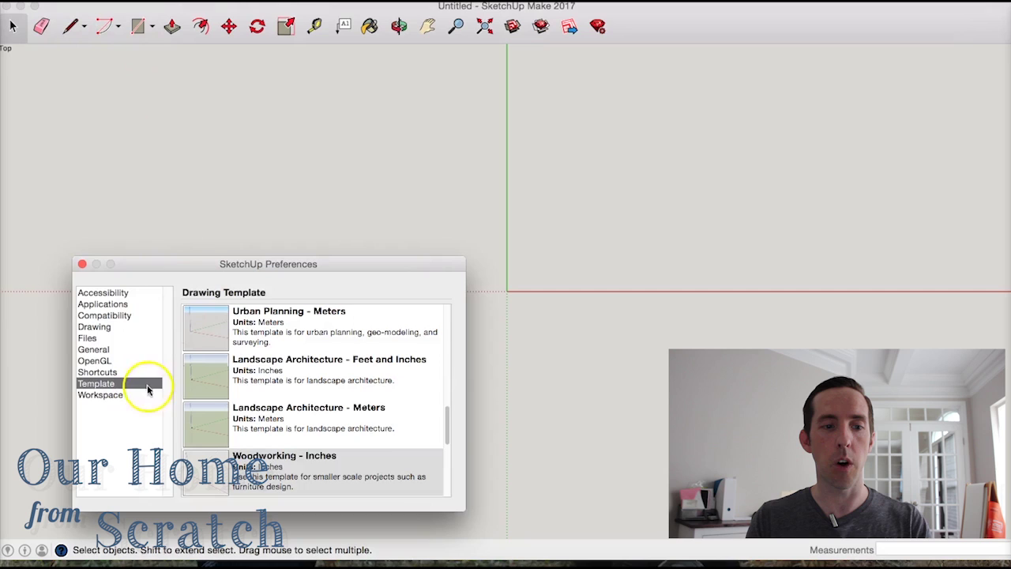
left_click_drag(447, 431, 446, 438)
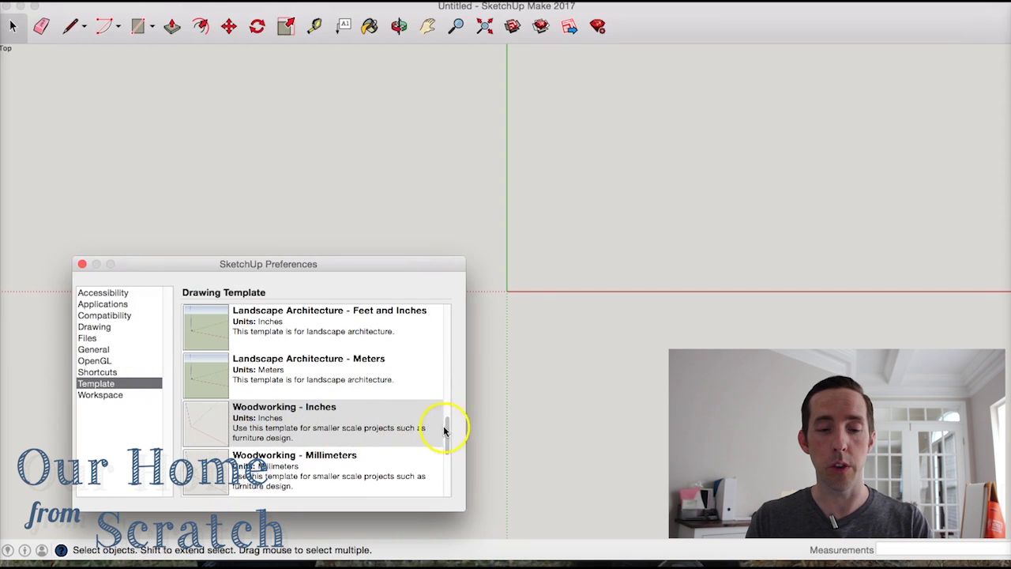
mouse_move(445, 429)
left_mouse_down()
mouse_move(445, 460)
mouse_move(447, 386)
mouse_move(430, 428)
mouse_move(447, 406)
mouse_move(429, 291)
mouse_move(447, 324)
mouse_move(442, 442)
left_mouse_up()
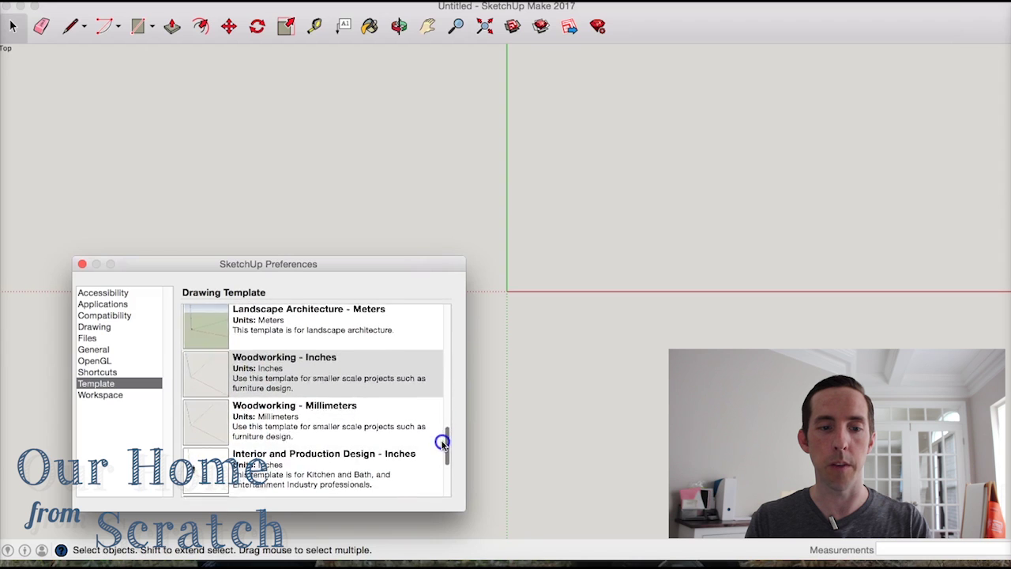
left_click(81, 265)
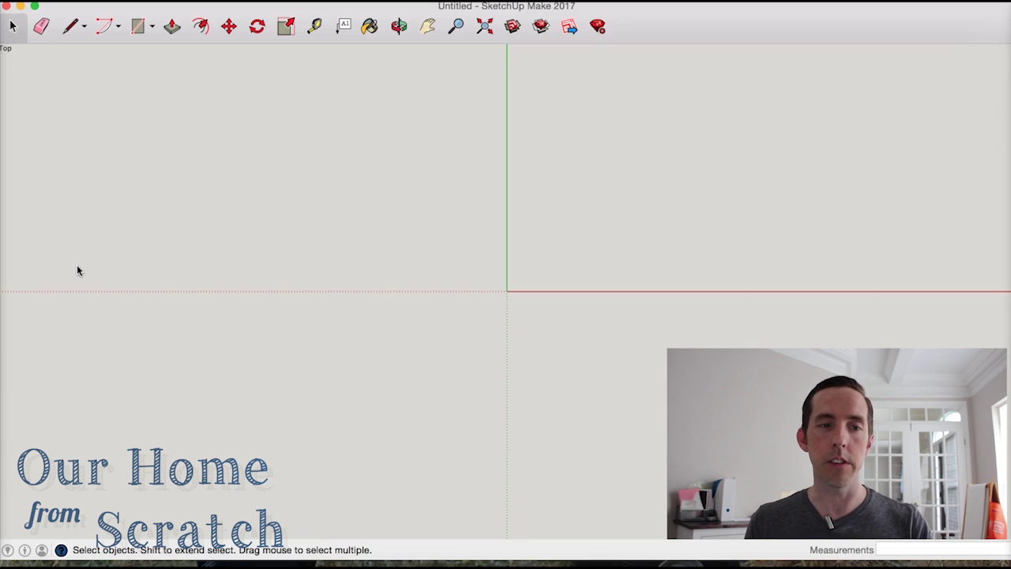
Step: Click in the empty viewport of the Untitled drawing
left_click(203, 269)
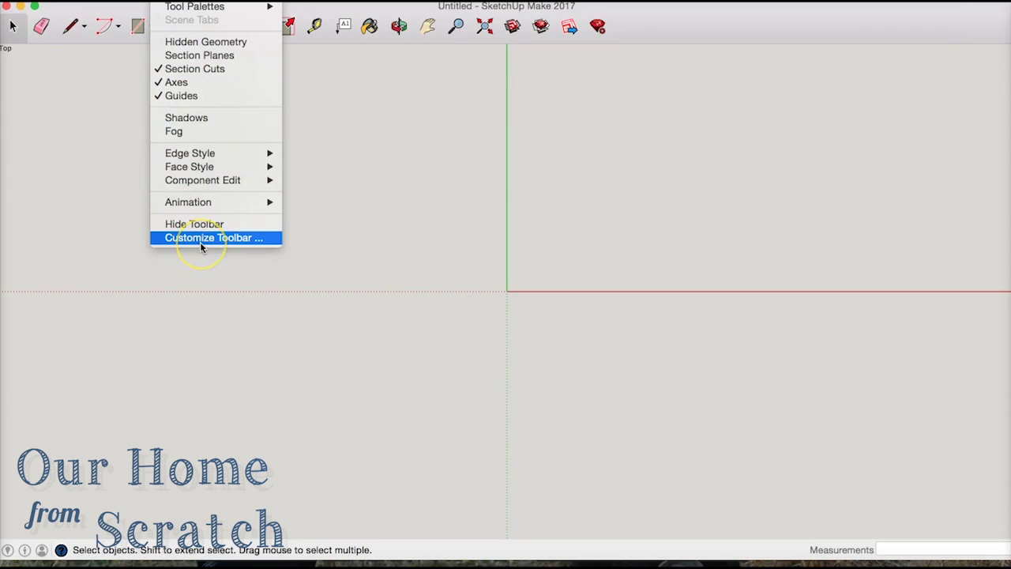
Step: Drag the Standard Views set onto the main toolbar in Customize Toolbar and confirm with Done
left_click(200, 238)
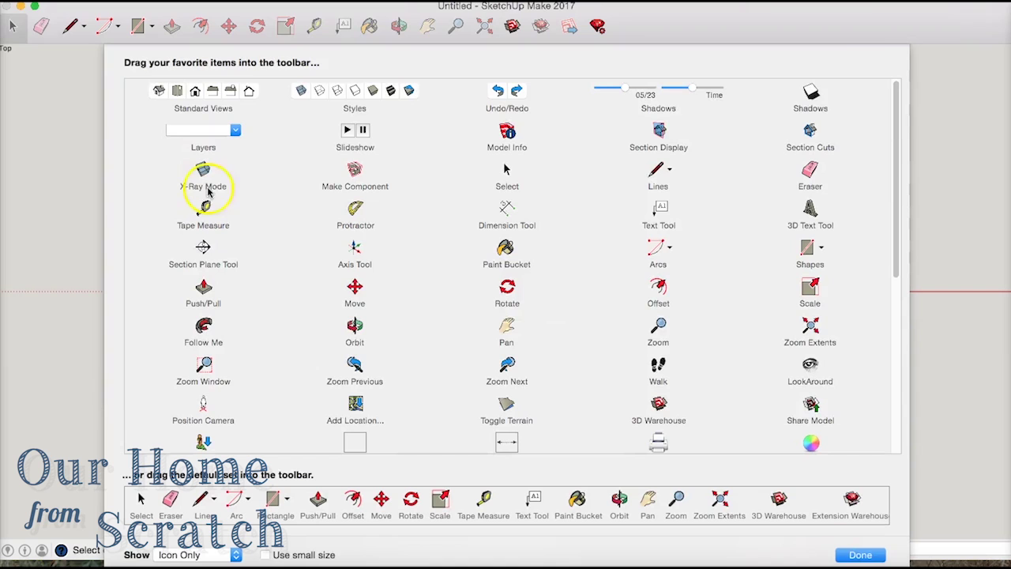
left_click_drag(898, 101, 858, 61)
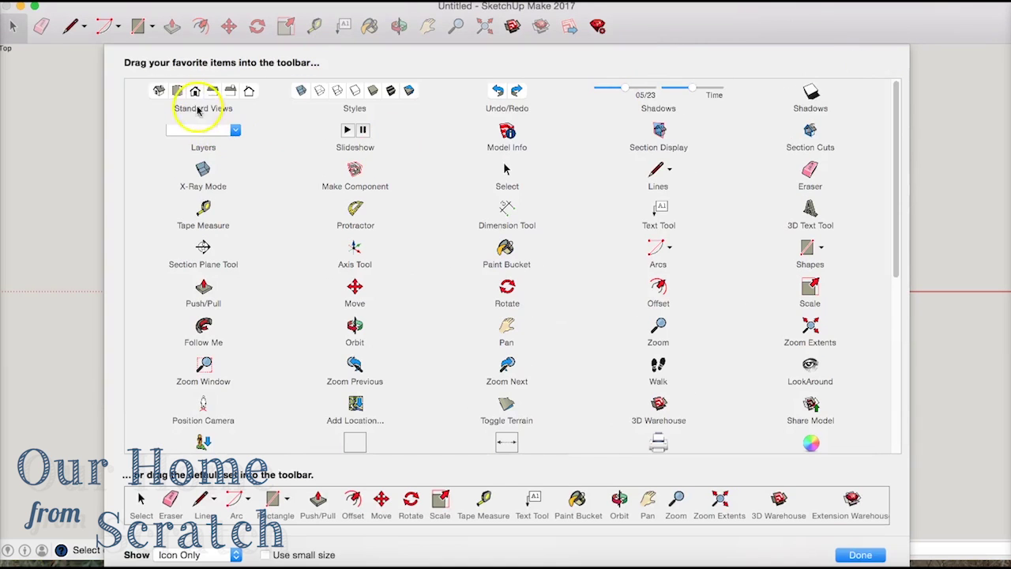
left_click_drag(192, 91, 668, 36)
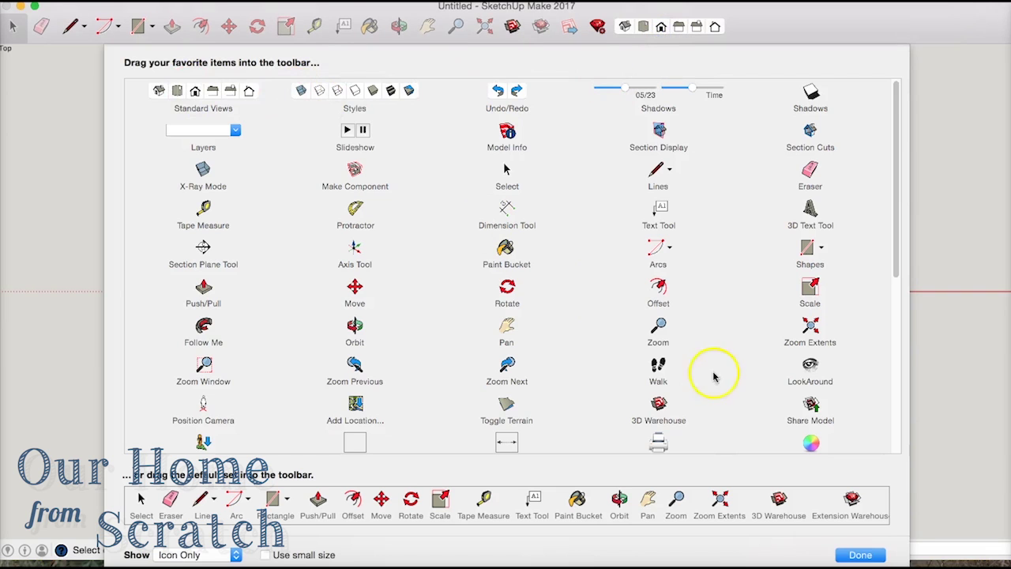
left_click(859, 555)
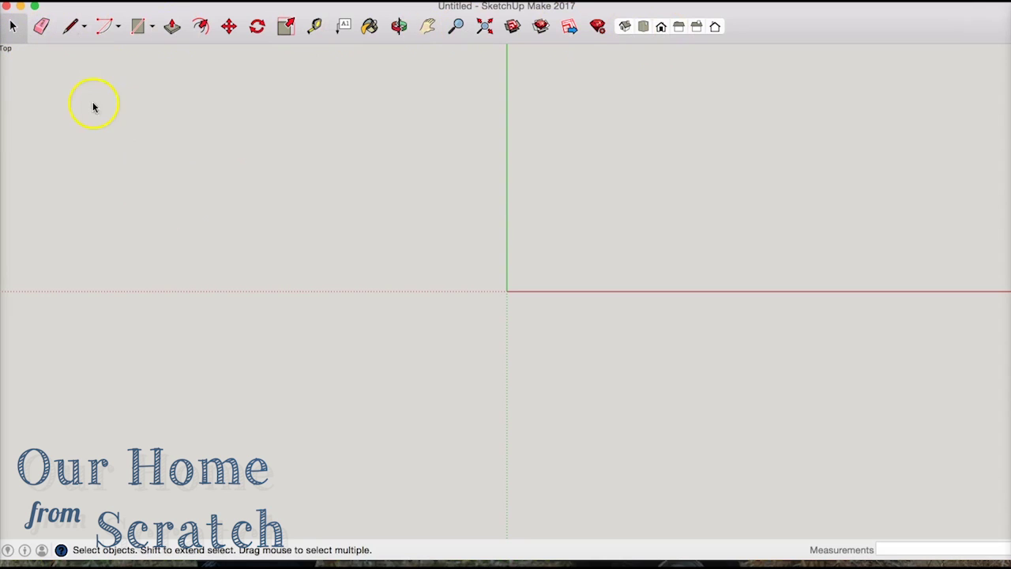
Step: Draw a closed triangle with the straight Line tool near the green axis
left_click(45, 27)
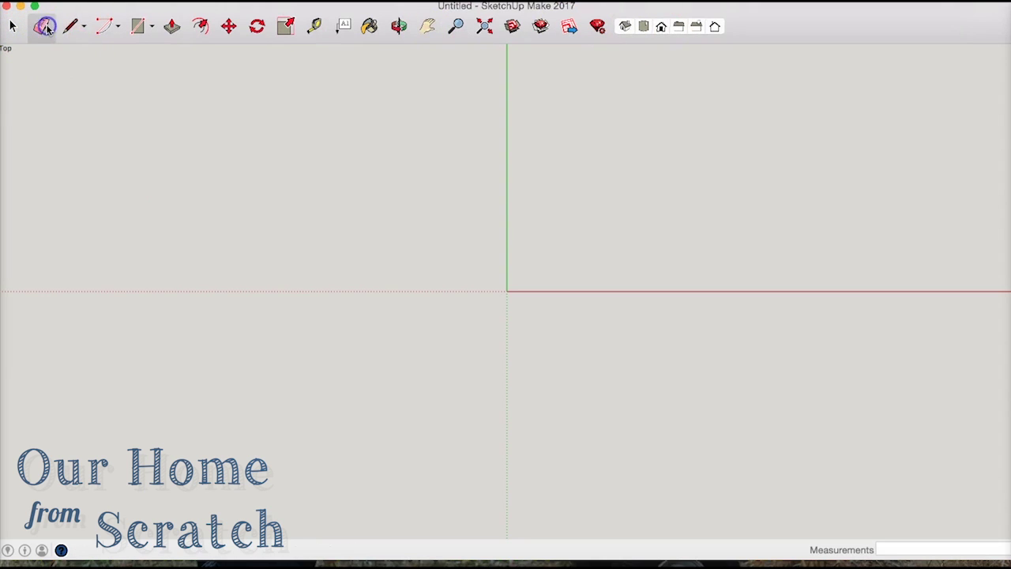
left_click(72, 26)
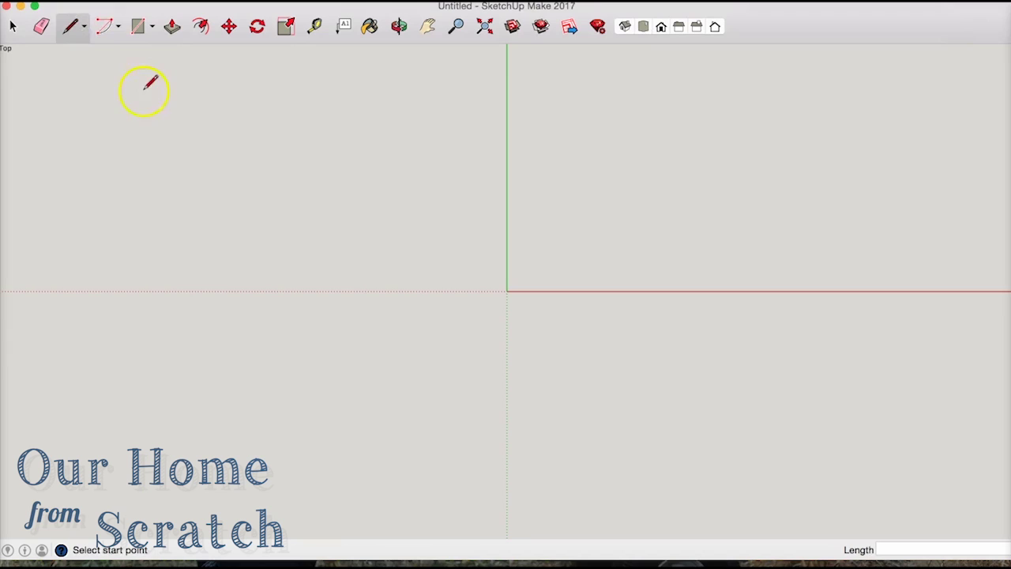
left_click(82, 26)
left_click(83, 26)
left_click(83, 30)
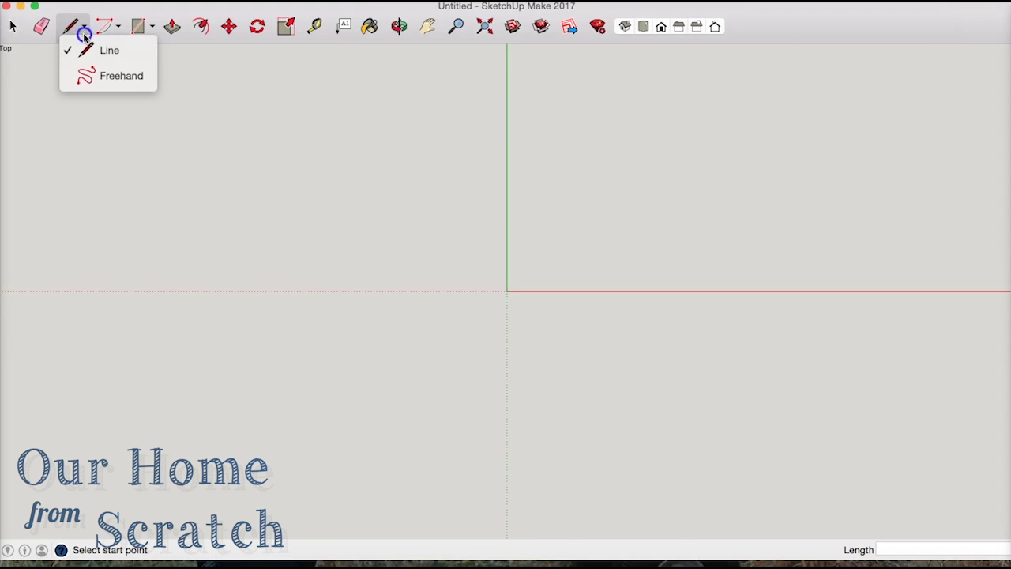
left_click(87, 50)
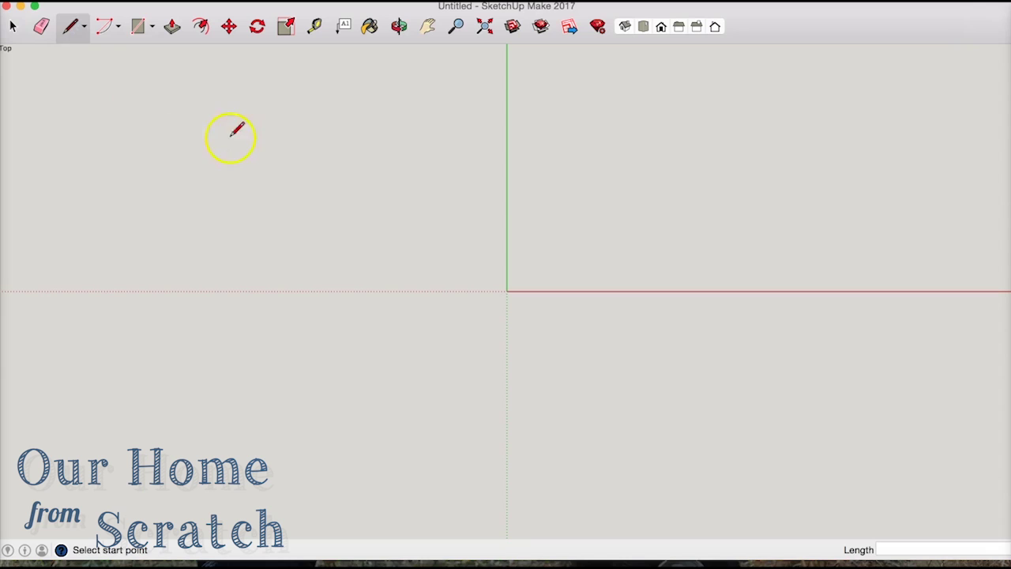
left_click(481, 217)
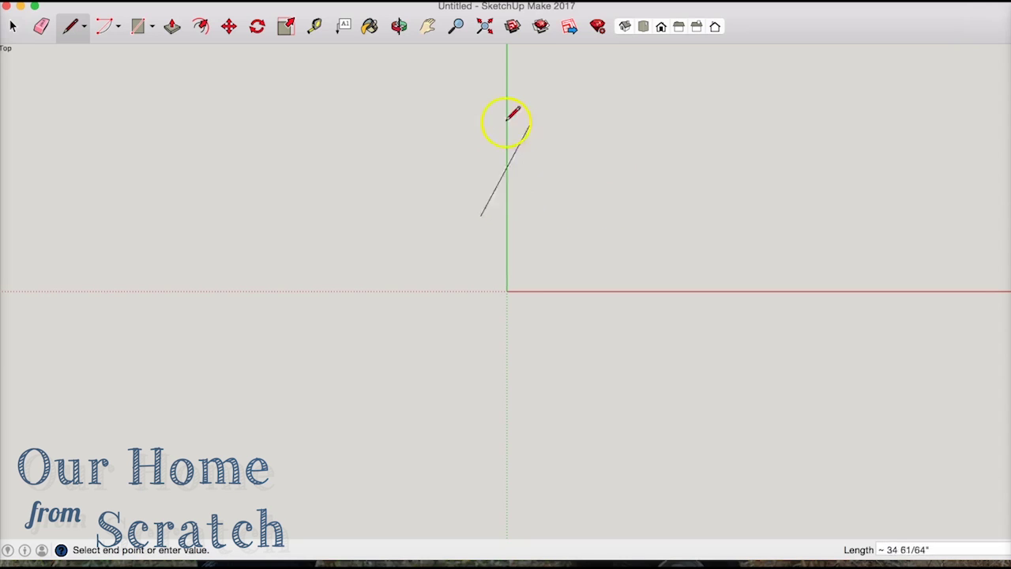
left_click(649, 133)
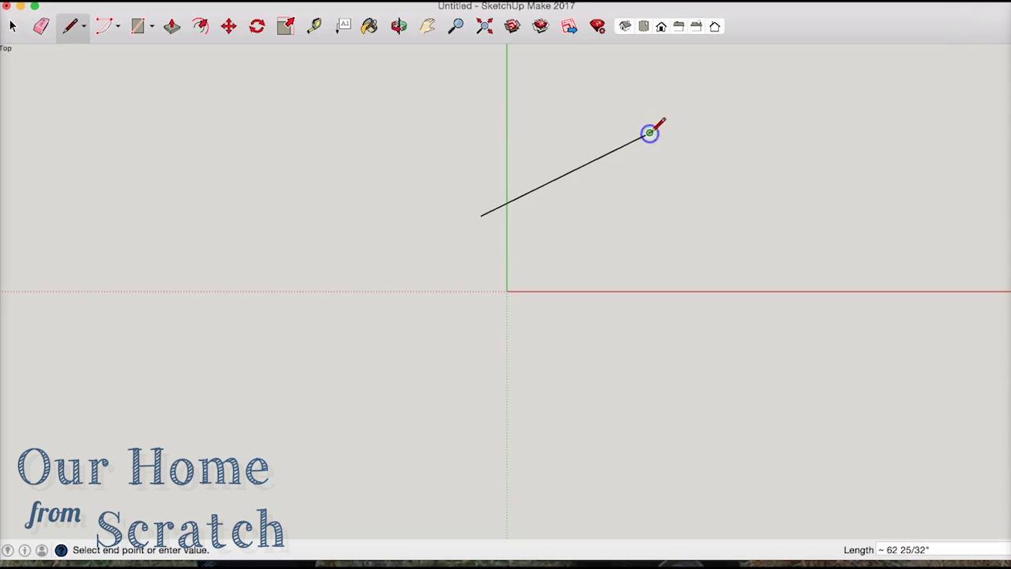
left_click(738, 211)
left_click(738, 215)
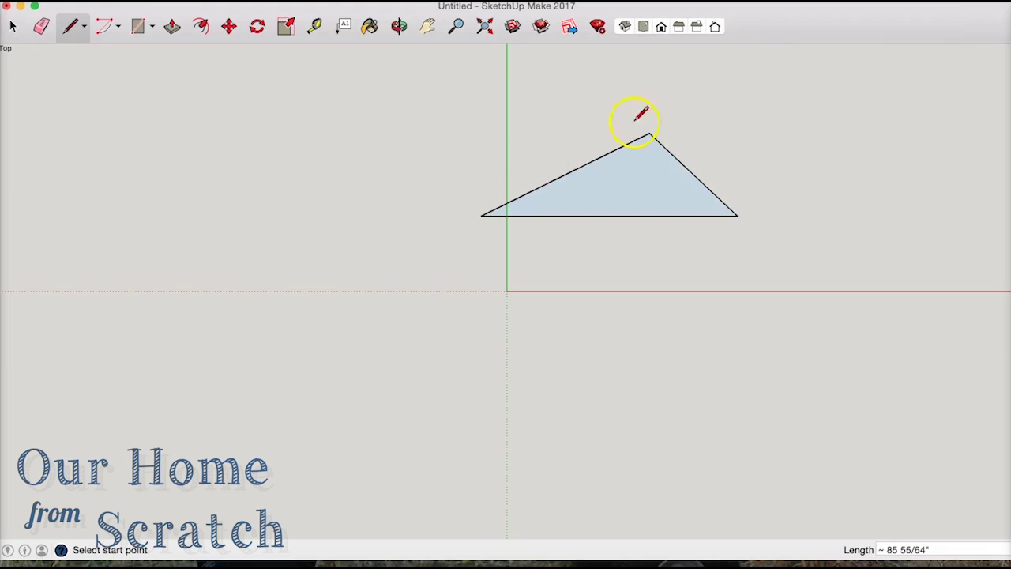
Step: Draw a square face left of the origin with the Rectangle tool
left_click(112, 27)
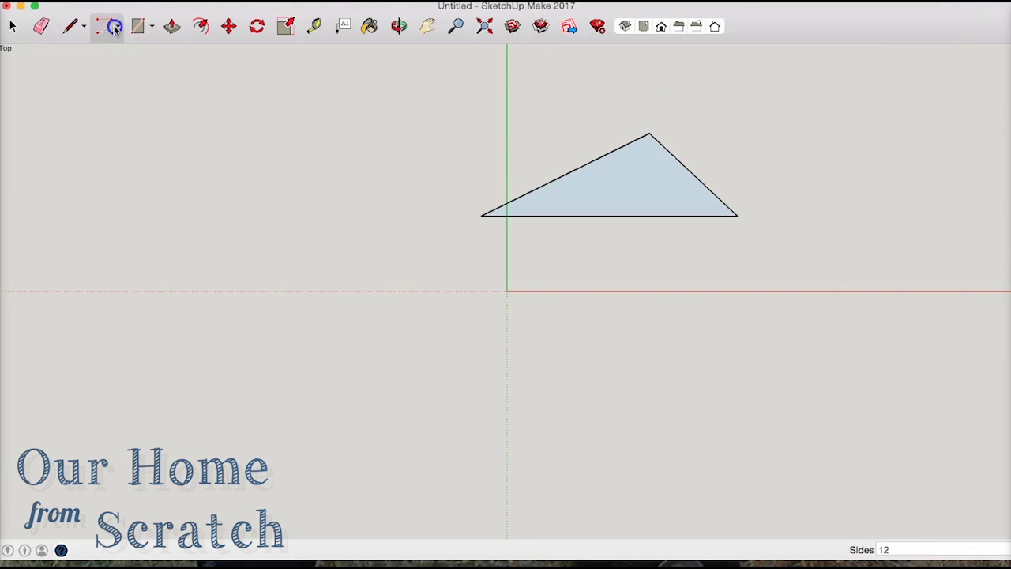
left_click(114, 26)
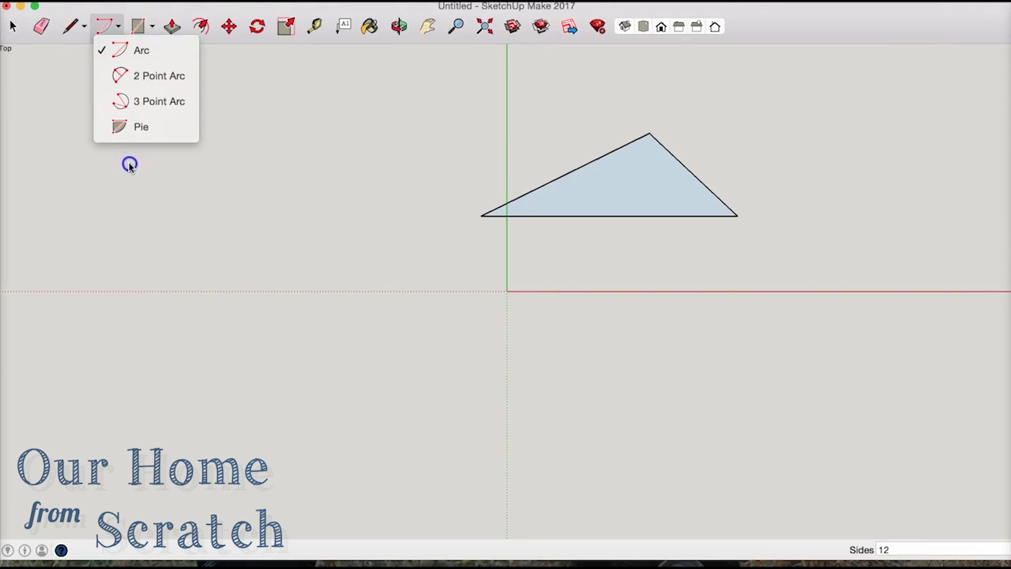
left_click(151, 43)
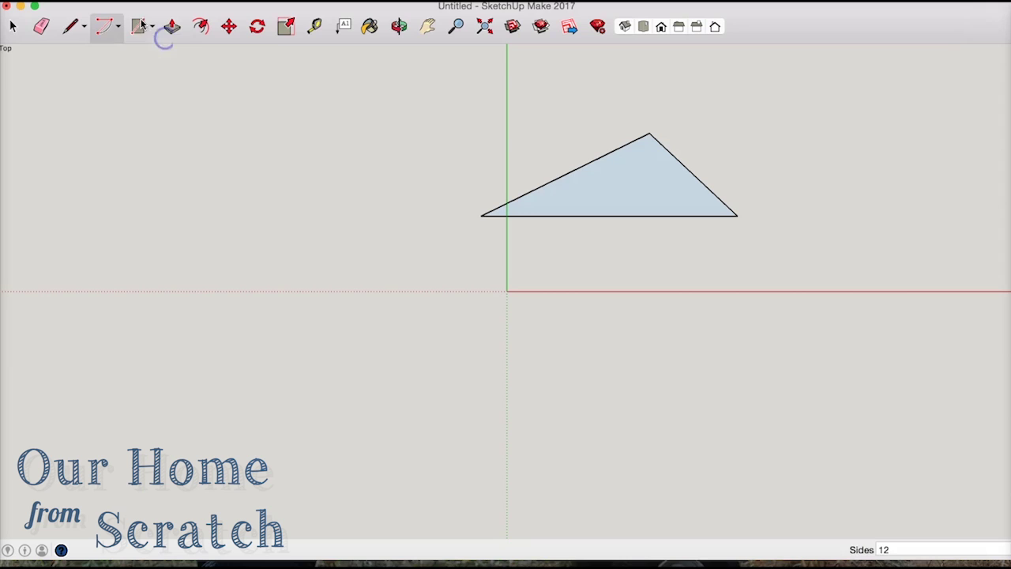
left_click(139, 26)
left_click(184, 167)
left_click(318, 299)
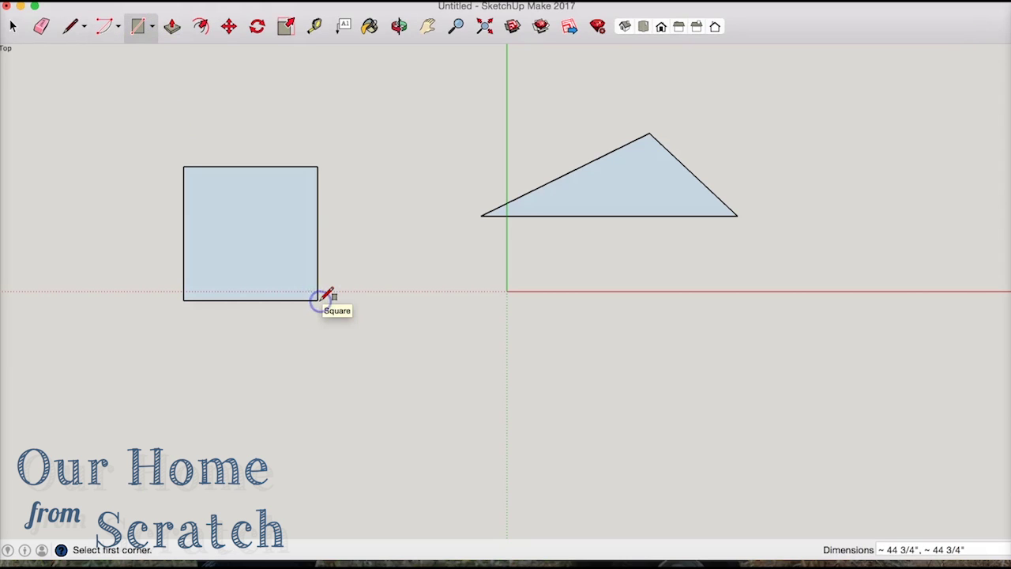
Step: Try the shape variants, Push/Pull, Move and Tape Measure tools
left_click(152, 28)
left_click(172, 28)
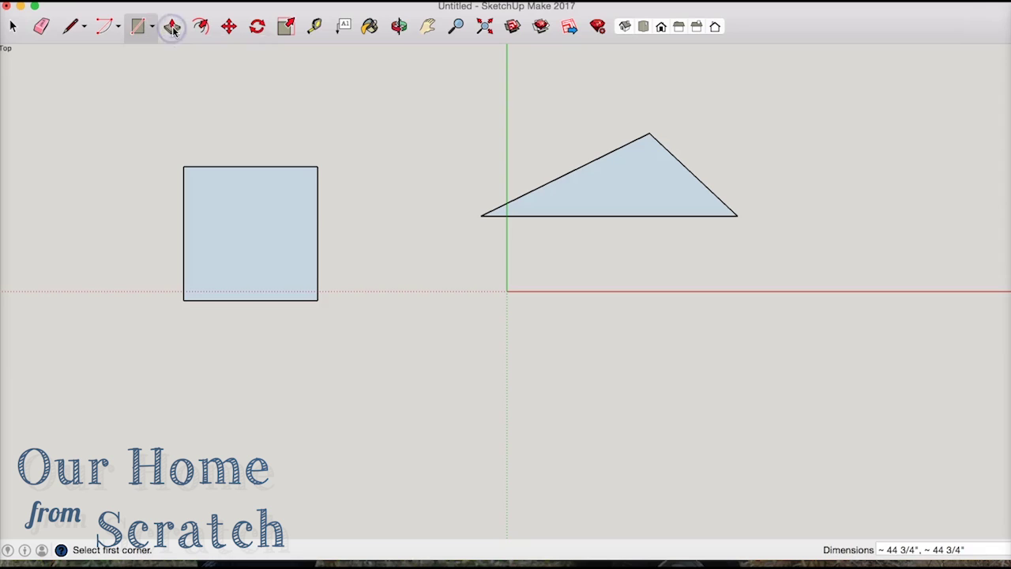
left_click(172, 28)
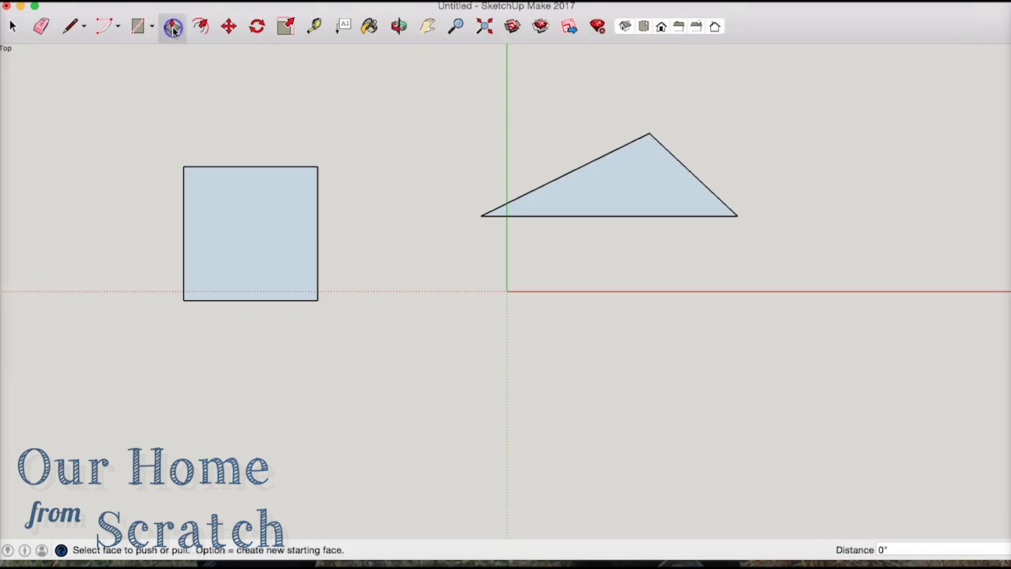
left_click(228, 26)
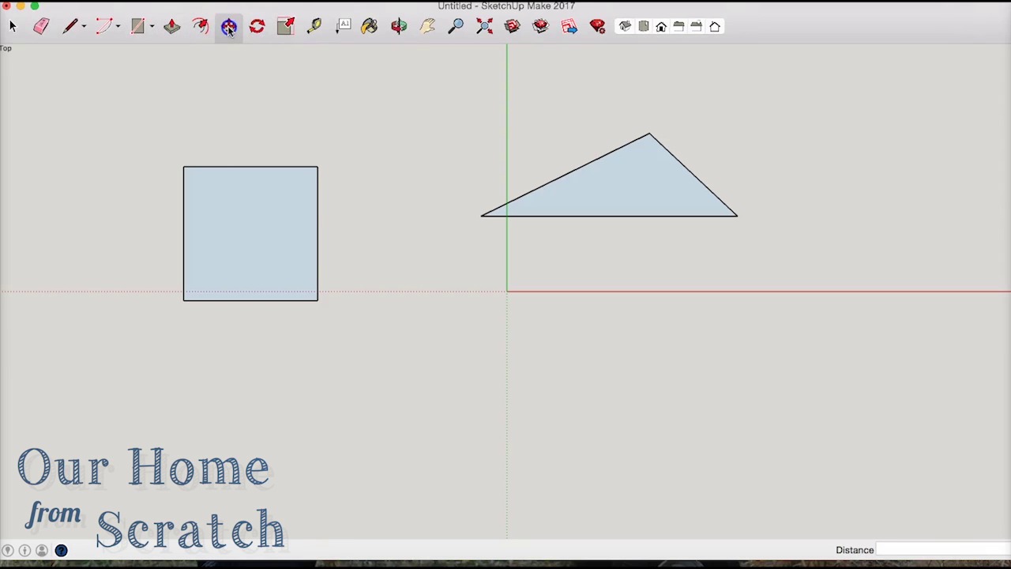
left_click(320, 26)
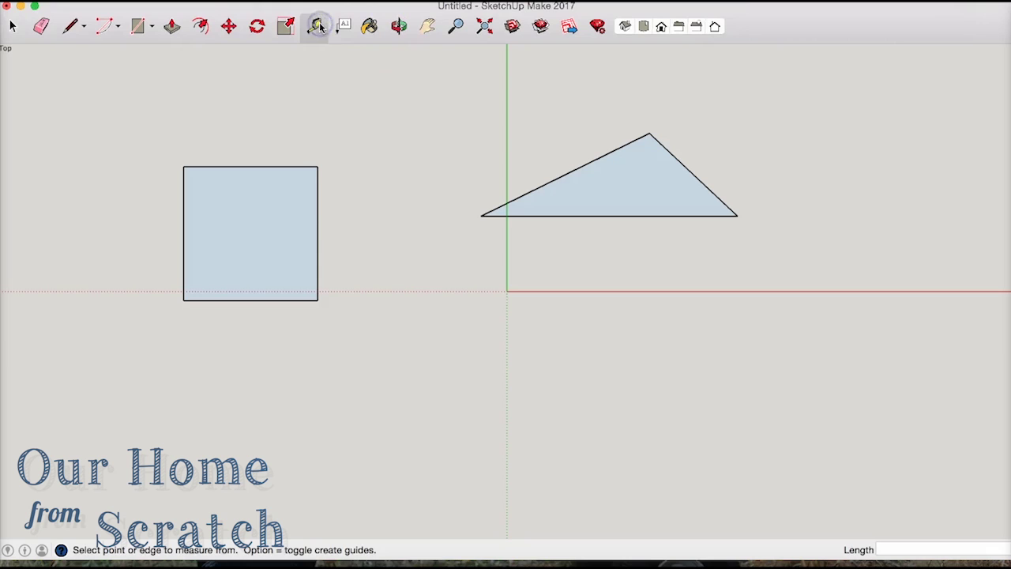
Step: Orbit and pan to an angled view of the square and triangle, then zoom extents and zoom
left_click(399, 26)
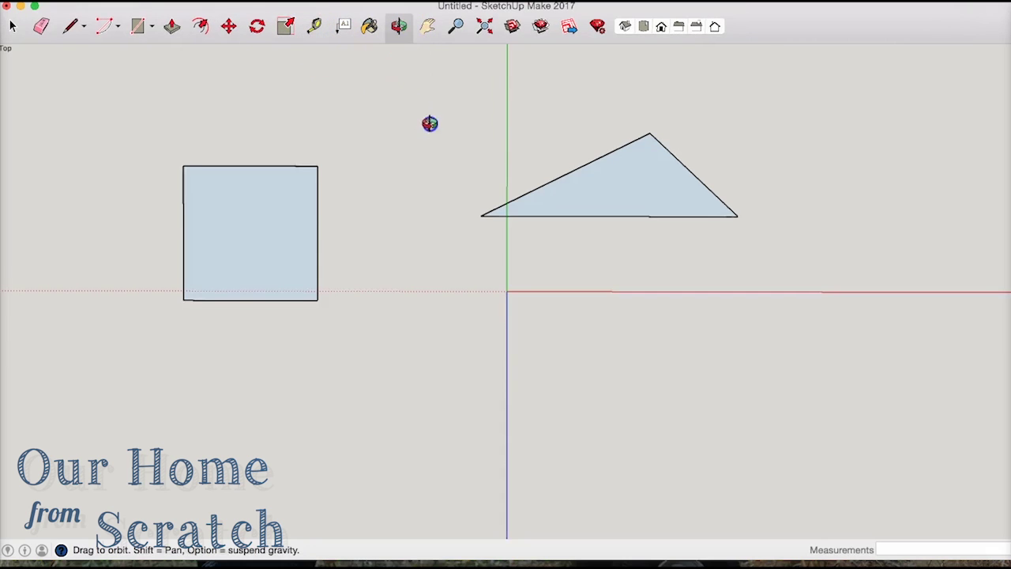
left_click_drag(429, 121, 506, 96)
left_click(399, 26)
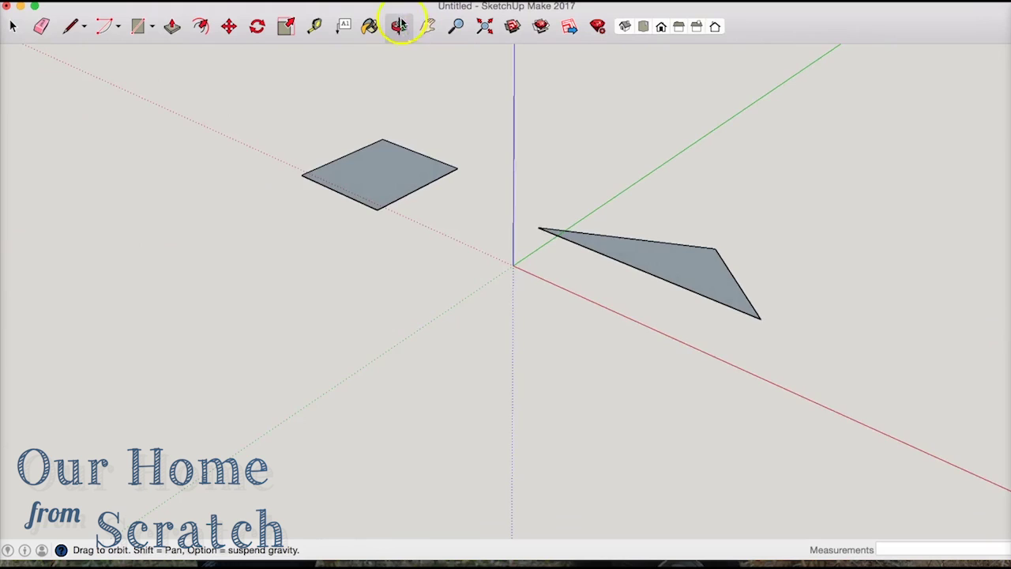
left_click_drag(442, 102, 538, 195)
left_click(427, 26)
left_click_drag(350, 204, 477, 233)
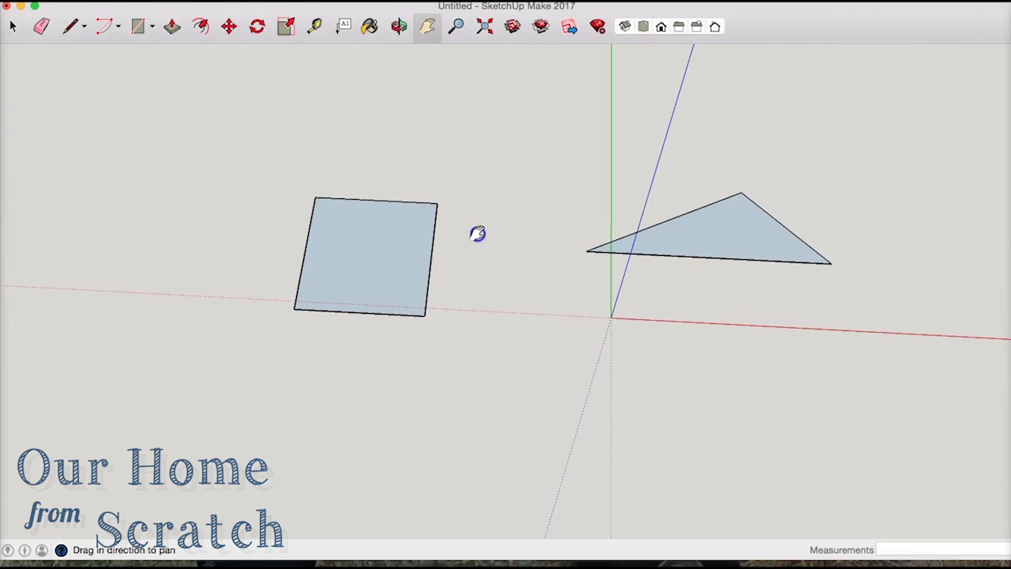
left_click(486, 26)
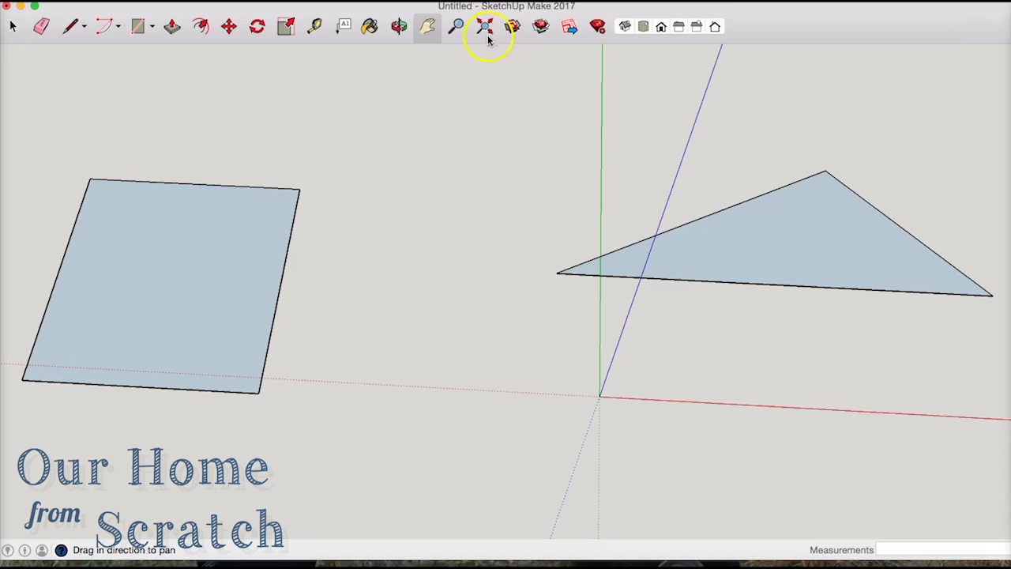
left_click(455, 26)
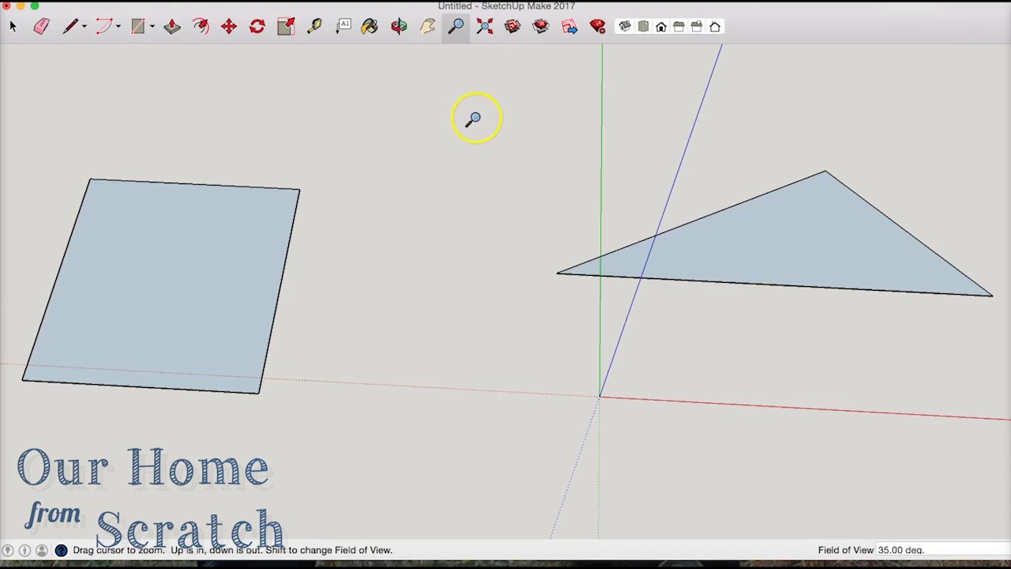
left_click_drag(474, 118, 463, 178)
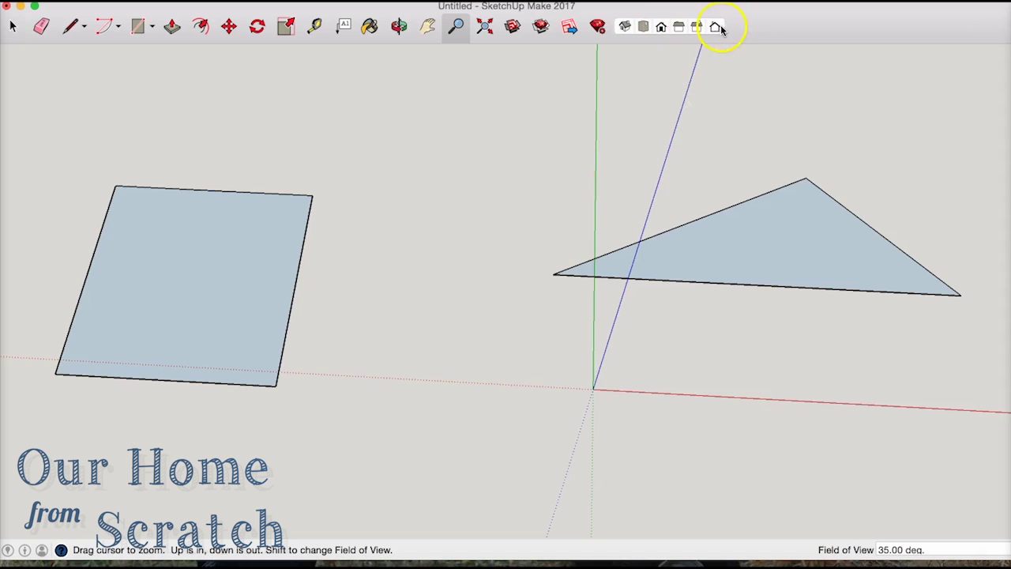
Step: Step through the Iso, Top, Front, Right and Back views, finishing on the Top view
left_click(625, 26)
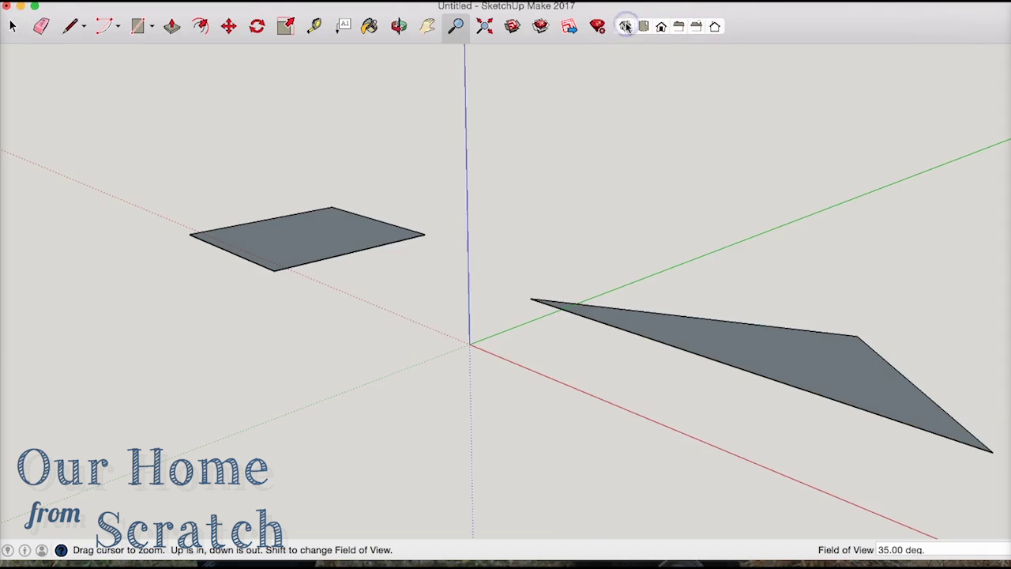
left_click(644, 28)
left_click(663, 28)
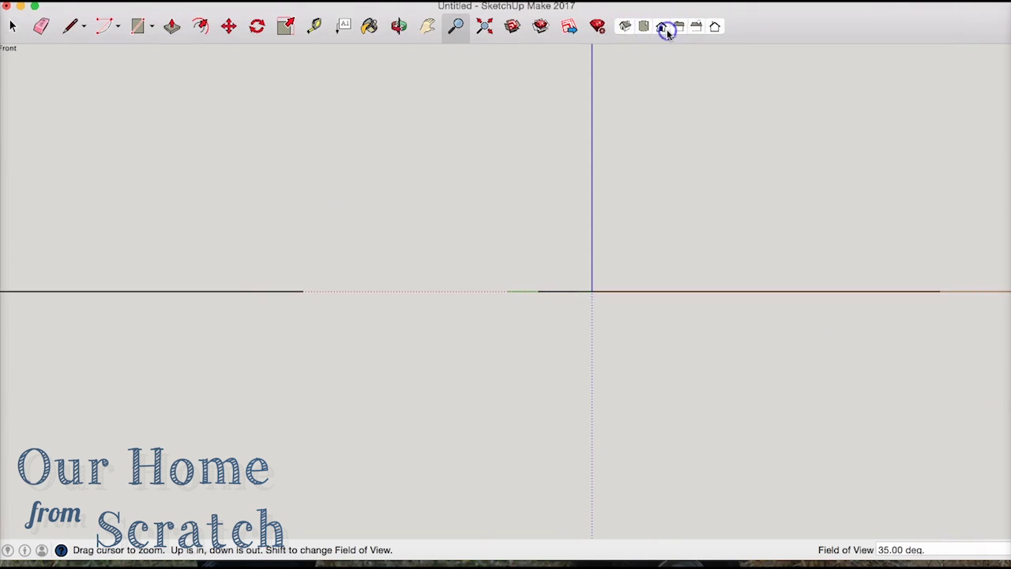
left_click(681, 30)
left_click(699, 28)
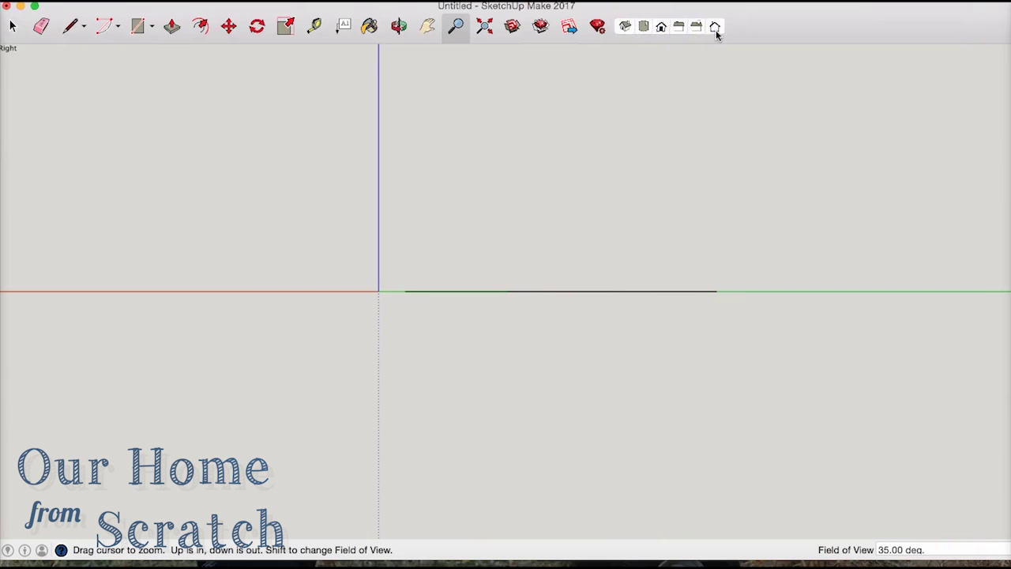
left_click(716, 28)
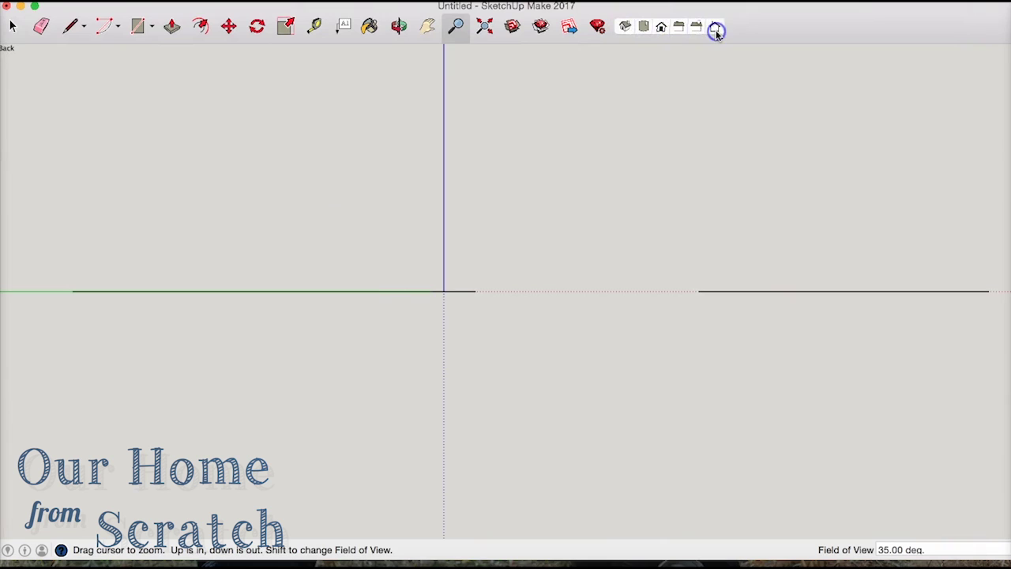
left_click(643, 27)
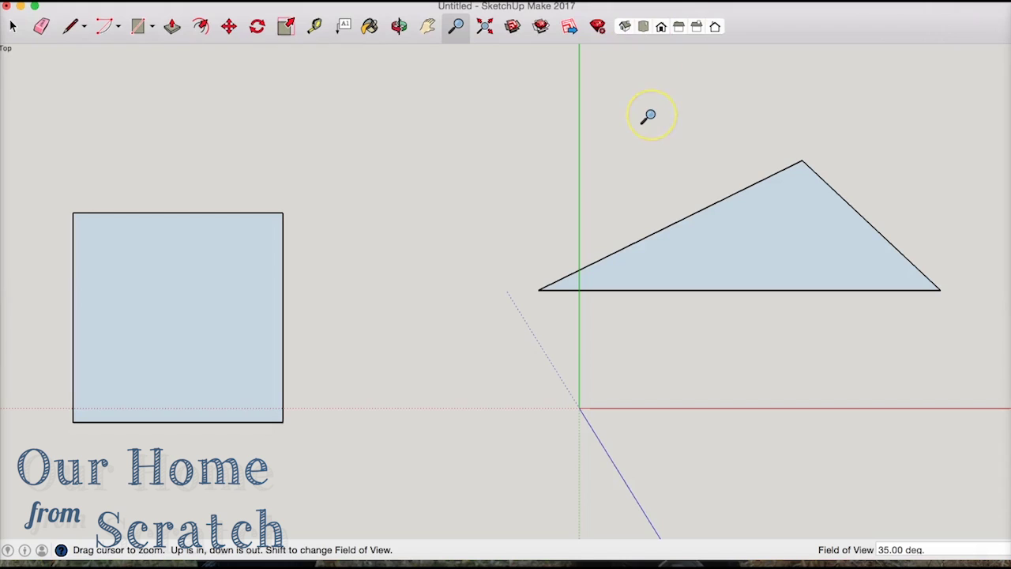
left_click(642, 27)
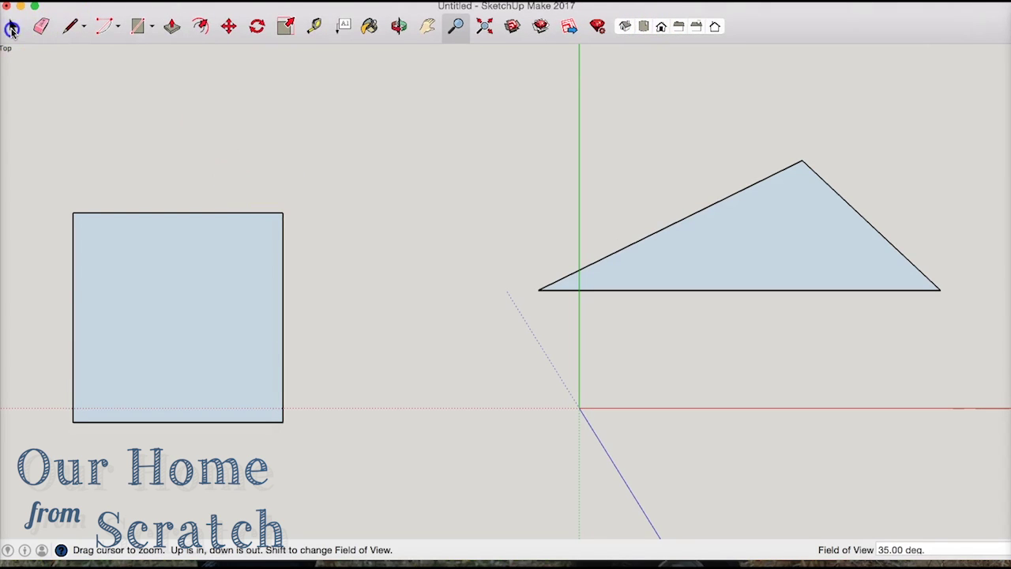
Step: Crossing-select and delete the triangle, then the square, leaving only the axes
left_click(12, 26)
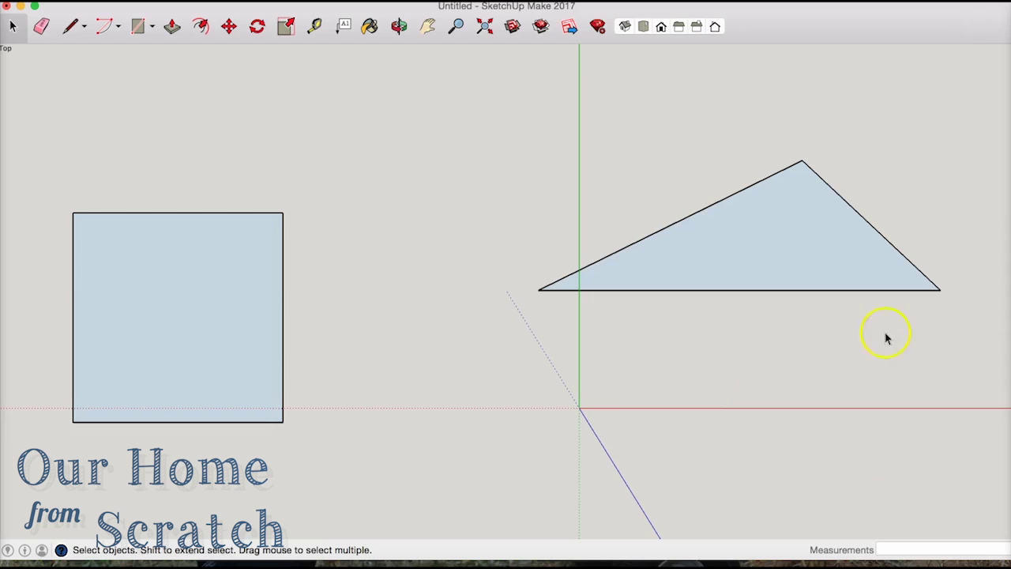
left_click_drag(945, 332, 498, 164)
key("Delete")
left_click_drag(319, 481, 34, 152)
key("Delete")
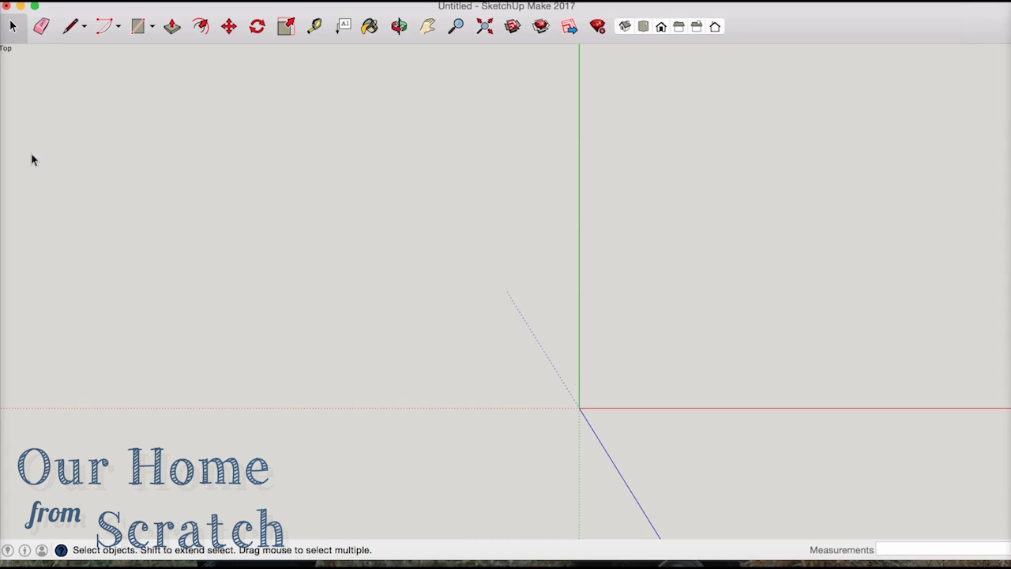
left_click(210, 99)
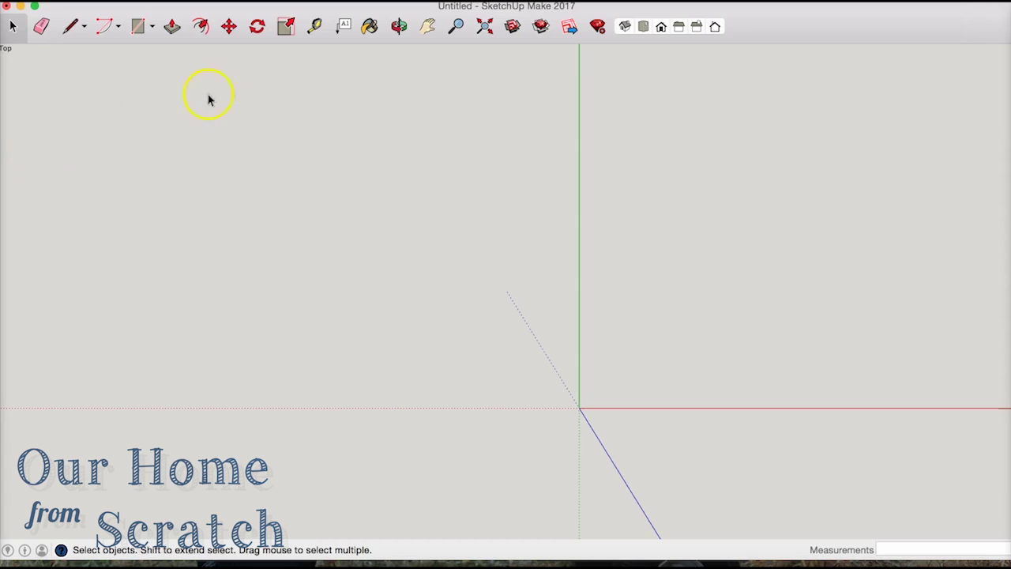
Step: Draw a rectangle sized exactly 96 by 48 inches and fit it in the view
left_click(140, 27)
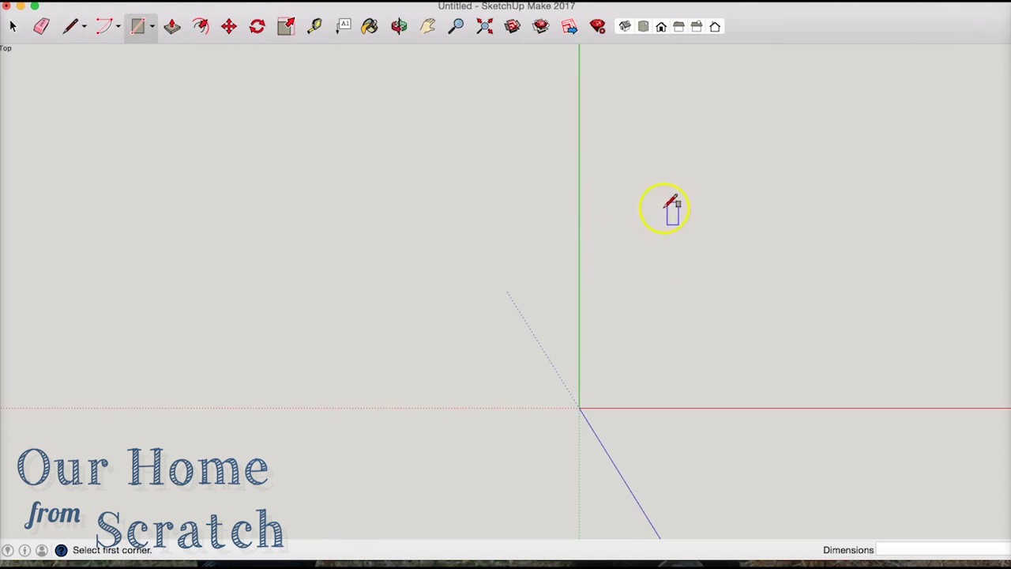
left_click_drag(611, 177, 928, 202)
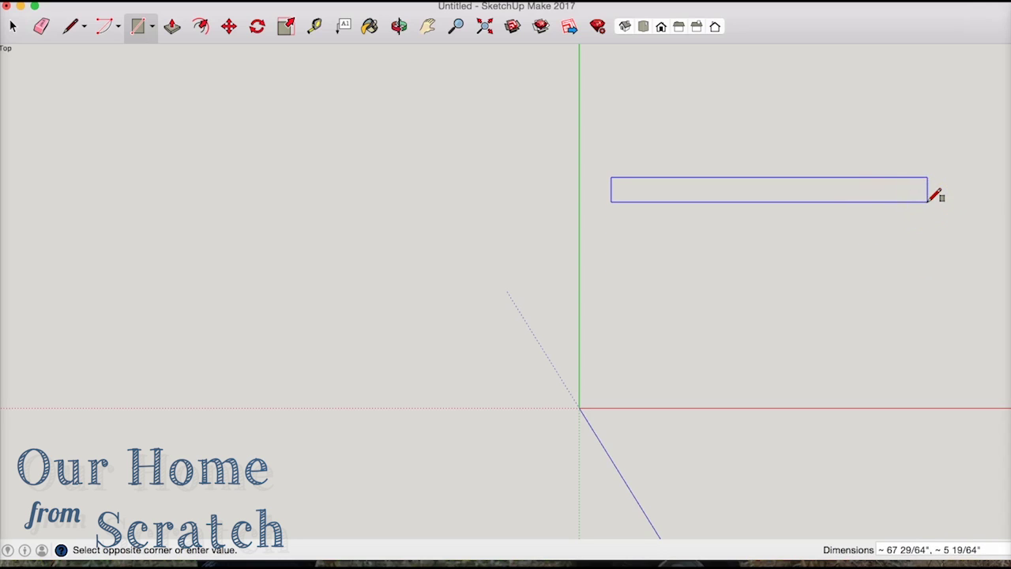
left_click_drag(929, 200, 890, 338)
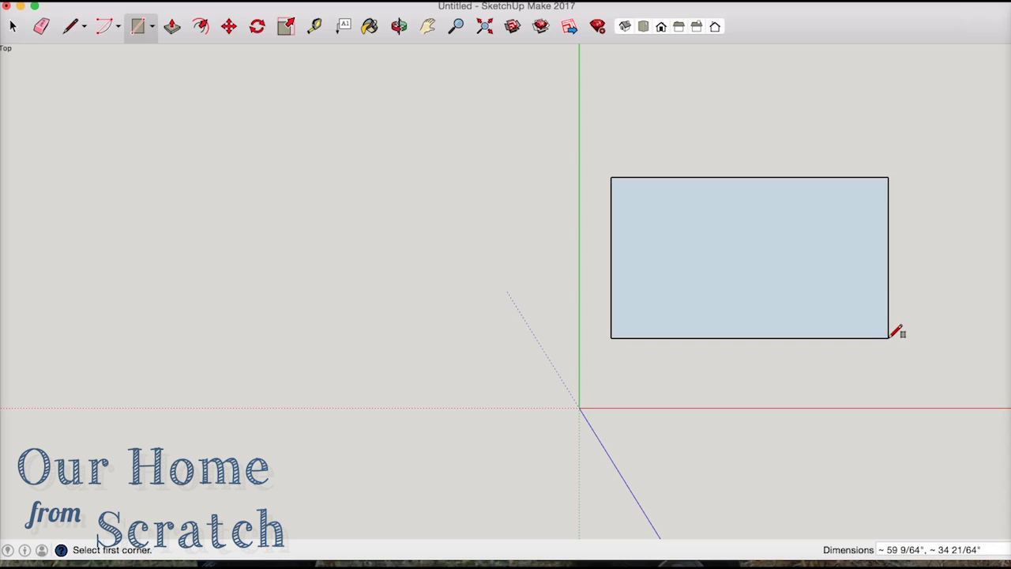
left_click(971, 554)
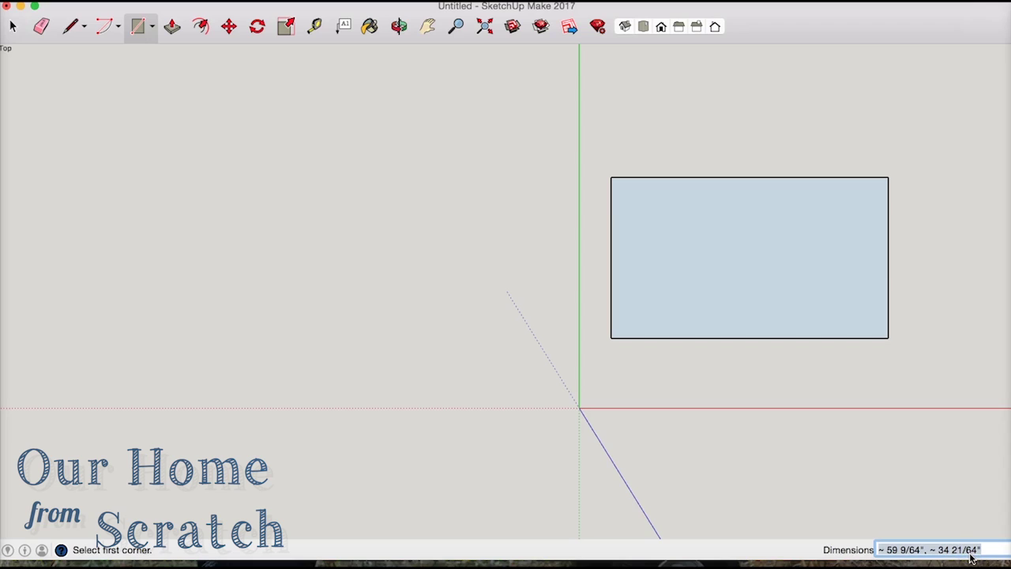
type("96\", 48")
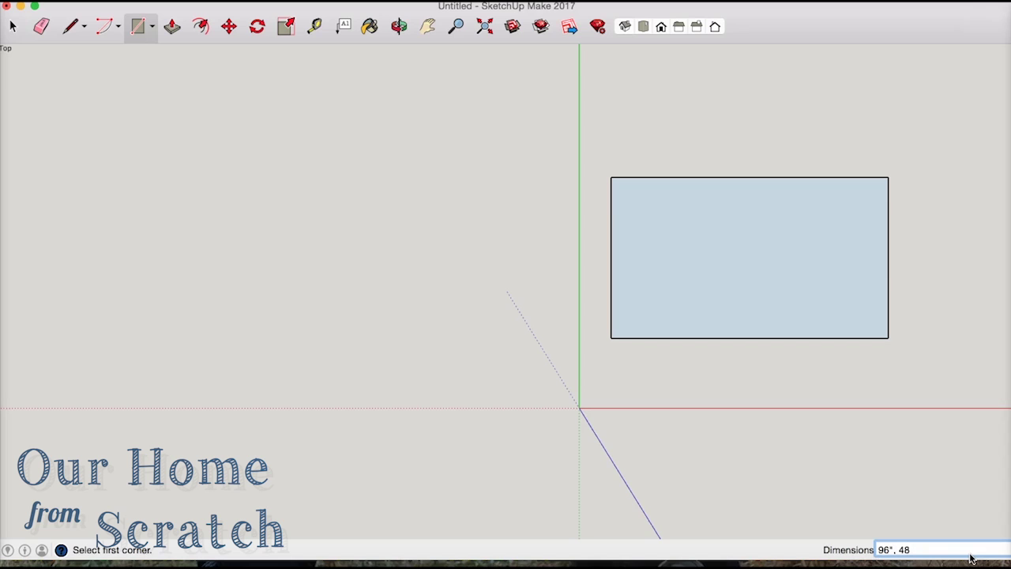
key("Return")
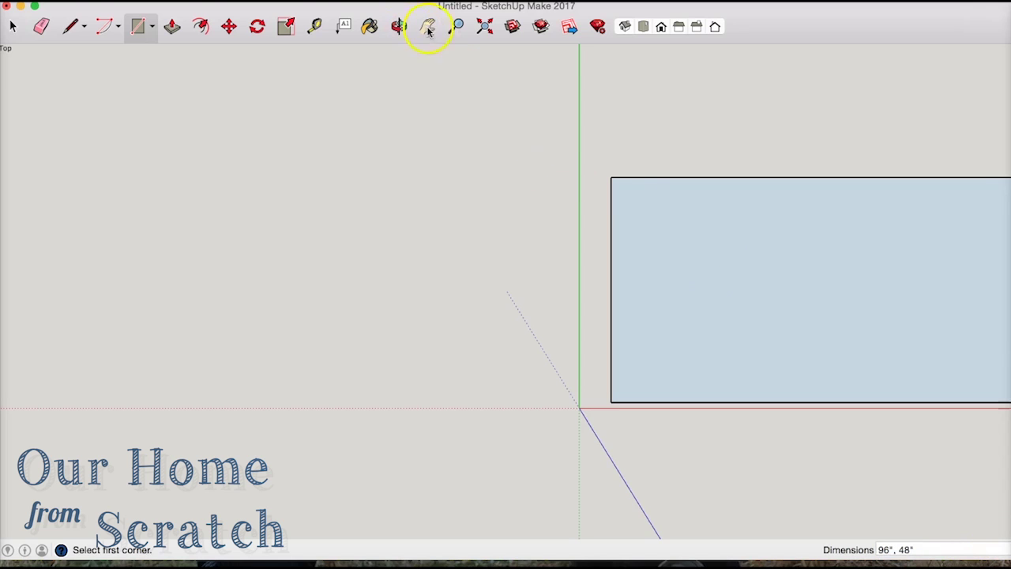
left_click(484, 29)
Step: Zoom out until the whole 96 by 48 inch rectangle and the axis origin are visible
left_click(455, 26)
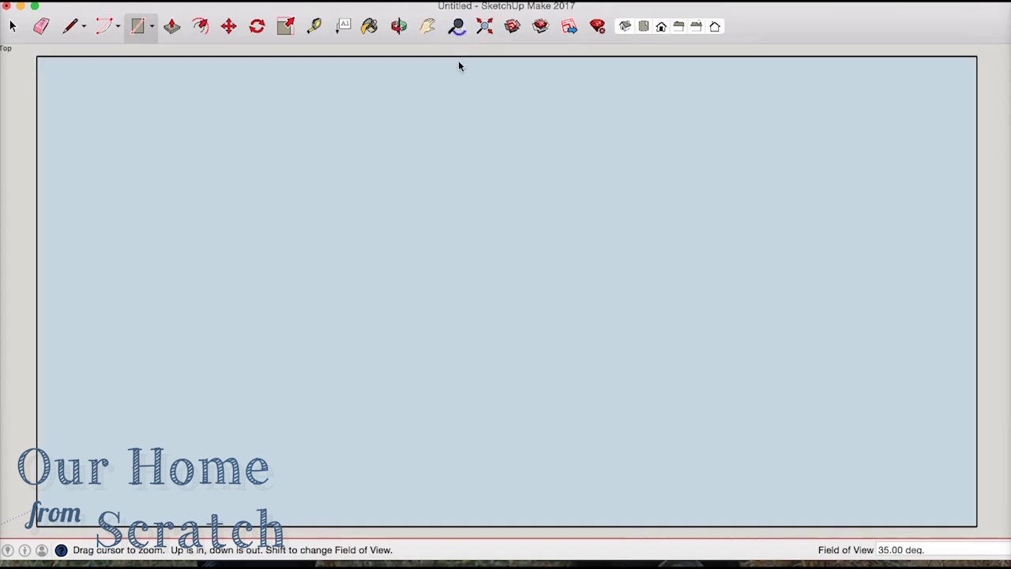
left_click_drag(458, 63, 454, 279)
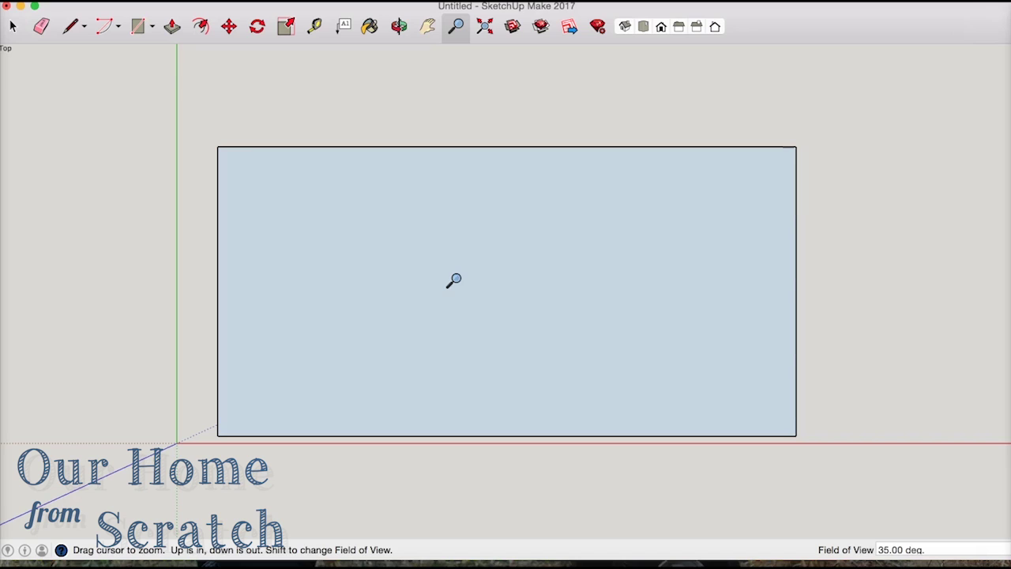
left_click(646, 323)
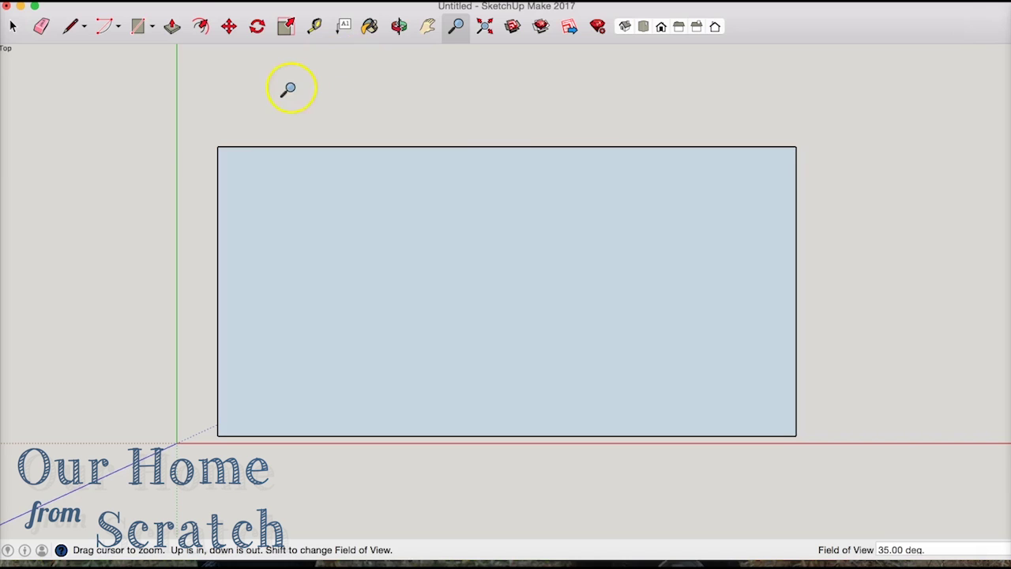
left_click(10, 26)
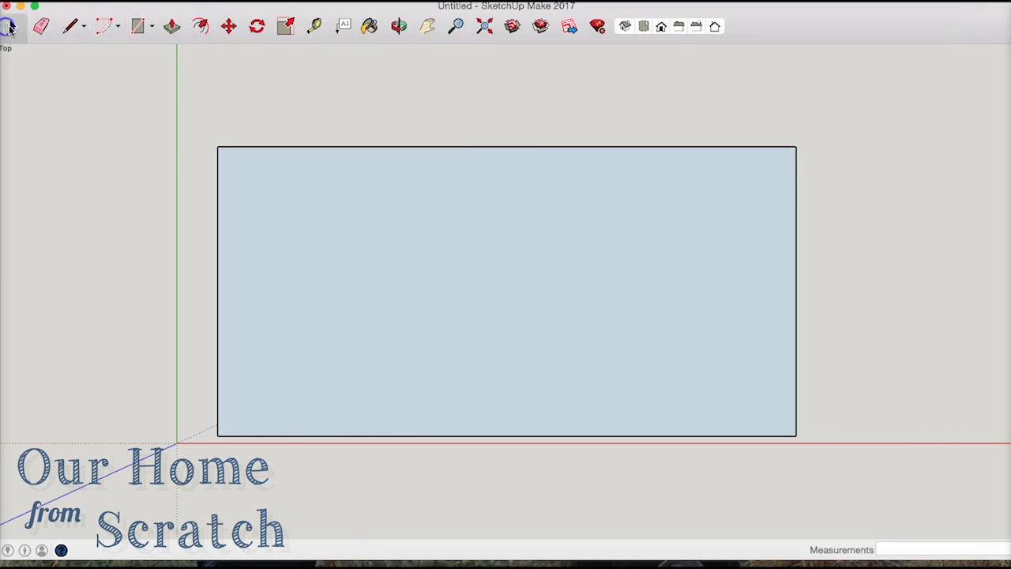
Step: Orbit the view to show the flat rectangle in 3D perspective
left_click(173, 32)
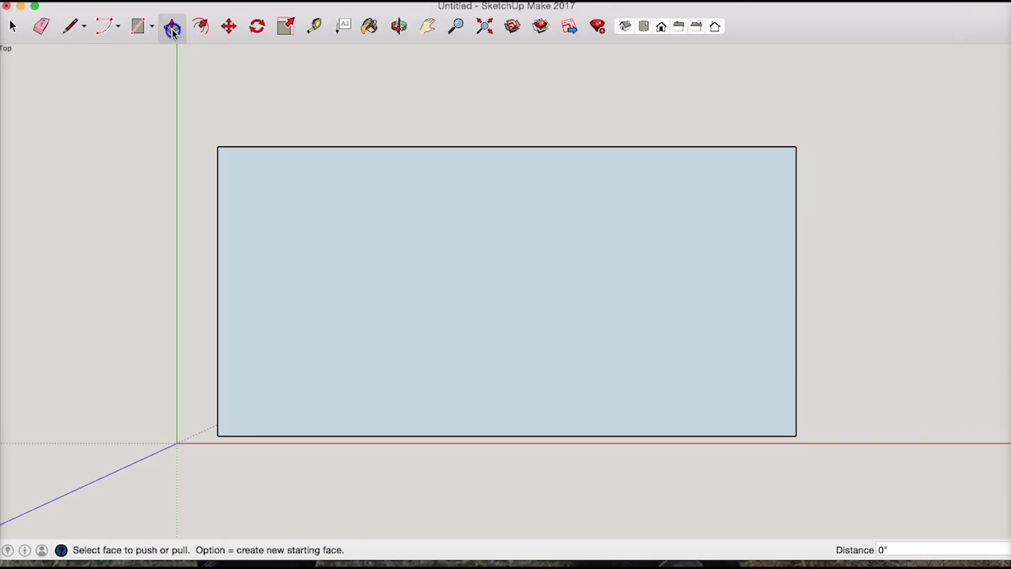
left_click(400, 29)
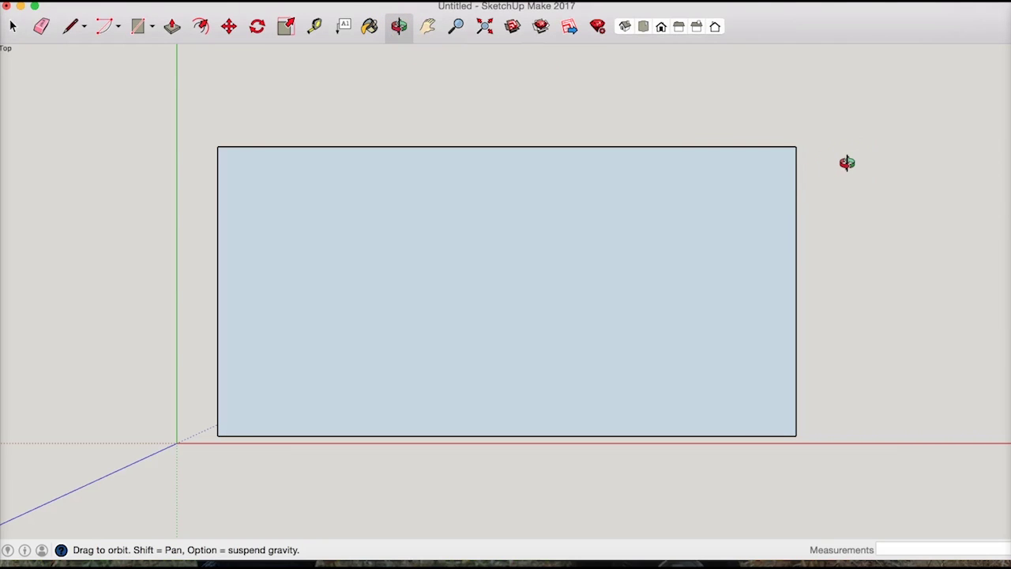
left_click_drag(847, 163, 905, 183)
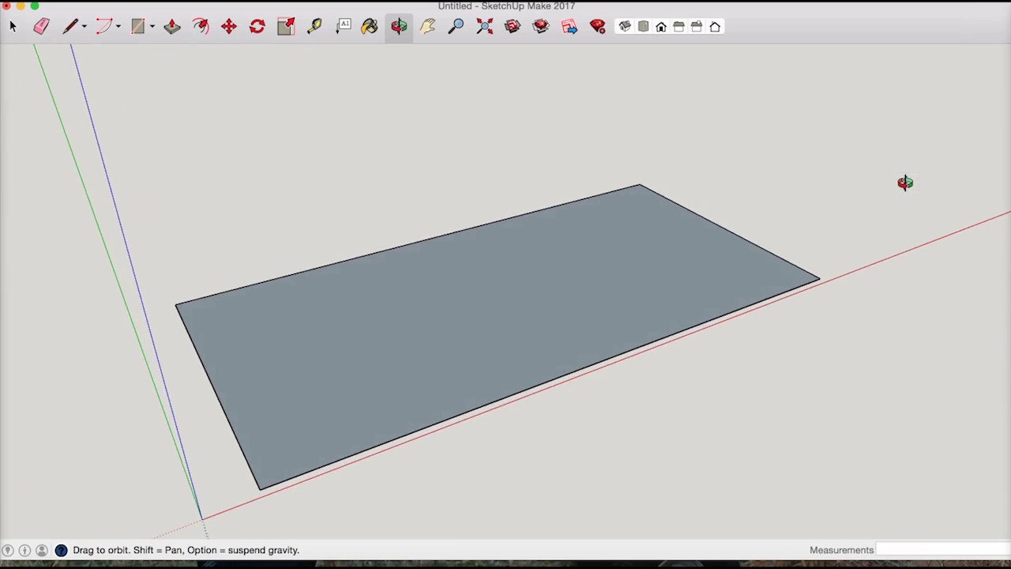
left_click(900, 190)
left_click(172, 29)
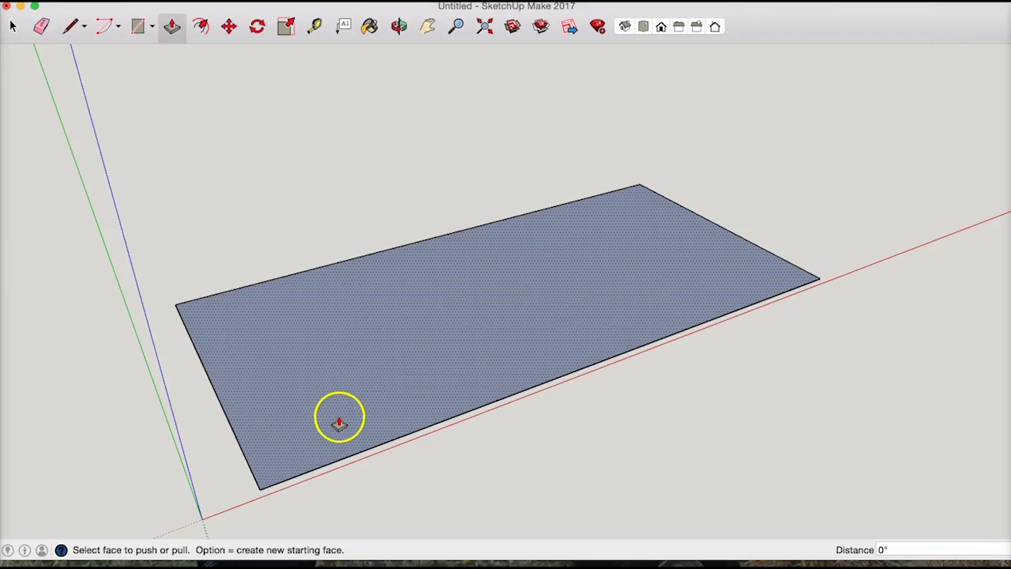
Step: Push/pull the rectangle face up to a thickness of 3/4 inch
left_click(317, 390)
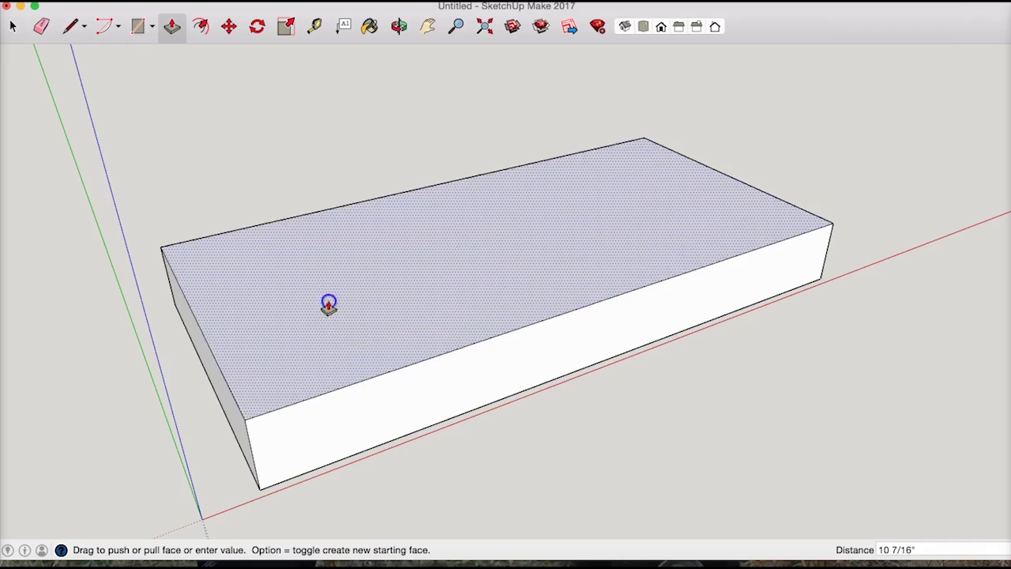
mouse_move(329, 304)
left_mouse_down()
mouse_move(327, 271)
mouse_move(327, 343)
mouse_move(327, 284)
mouse_move(327, 302)
left_mouse_up()
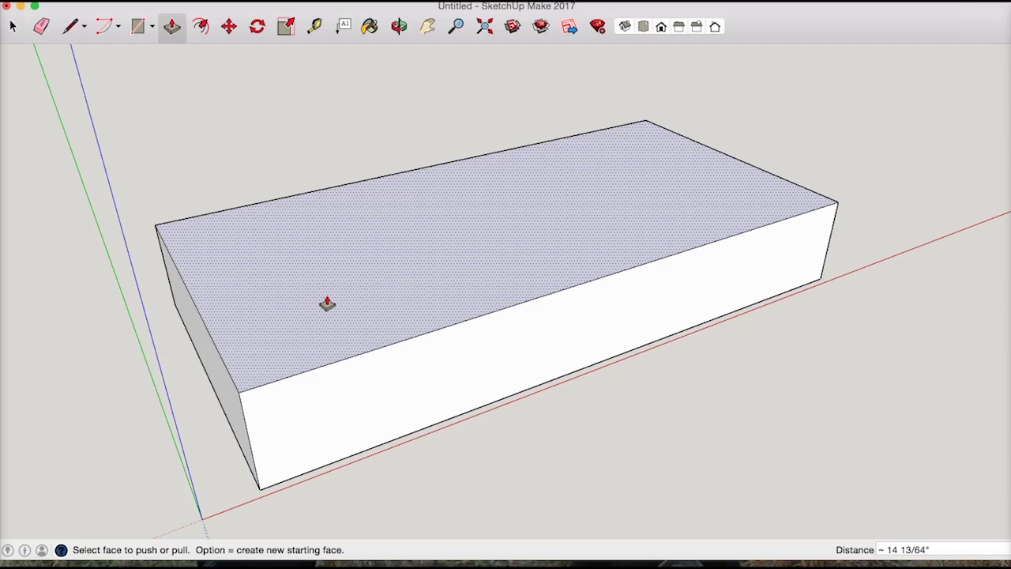
type("3/4")
key("Return")
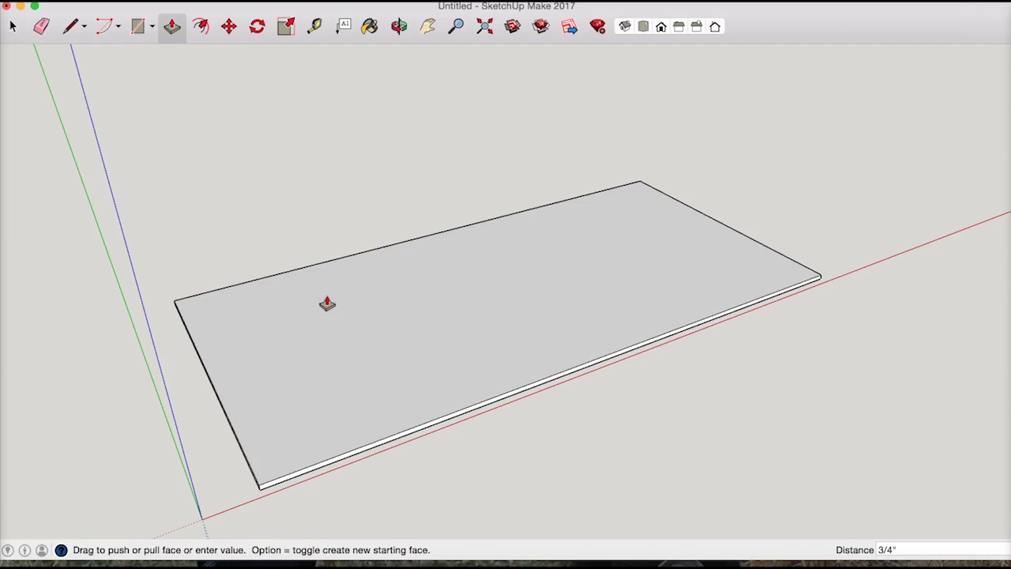
Step: Orbit around the slab and open the Colors window, viewing its wheel and RGB pickers
left_click(399, 27)
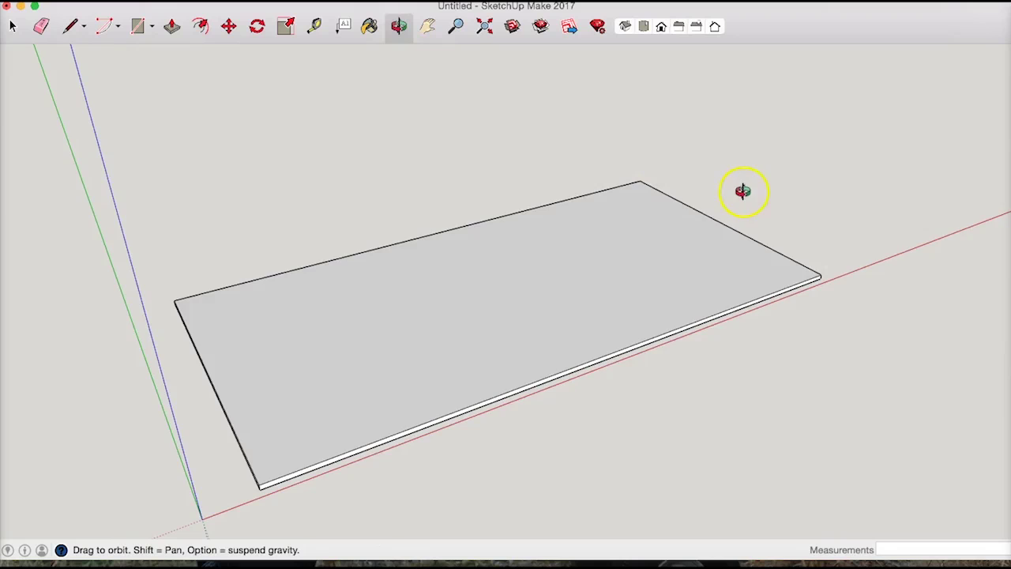
left_click_drag(745, 194, 556, 268)
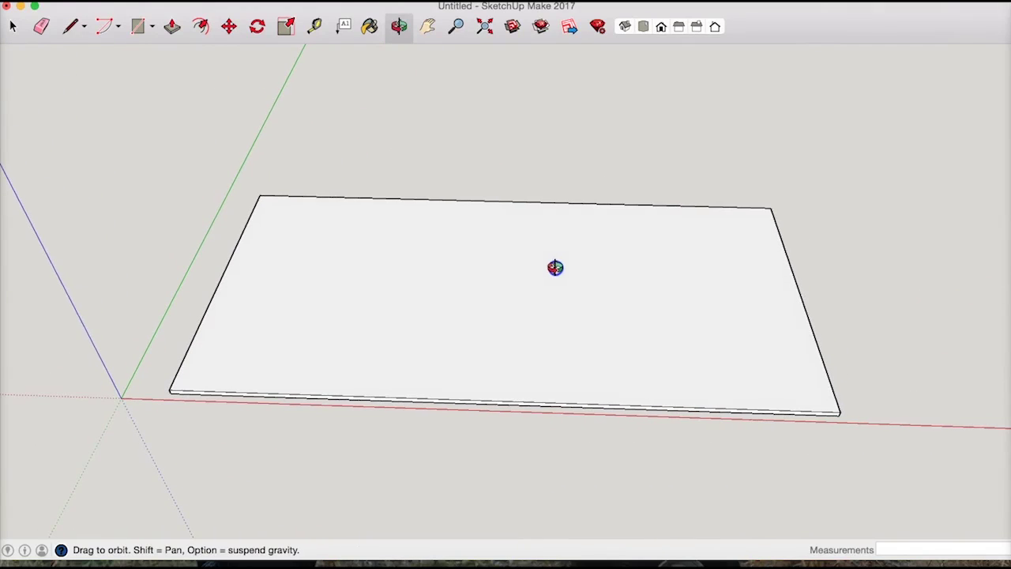
left_click(371, 29)
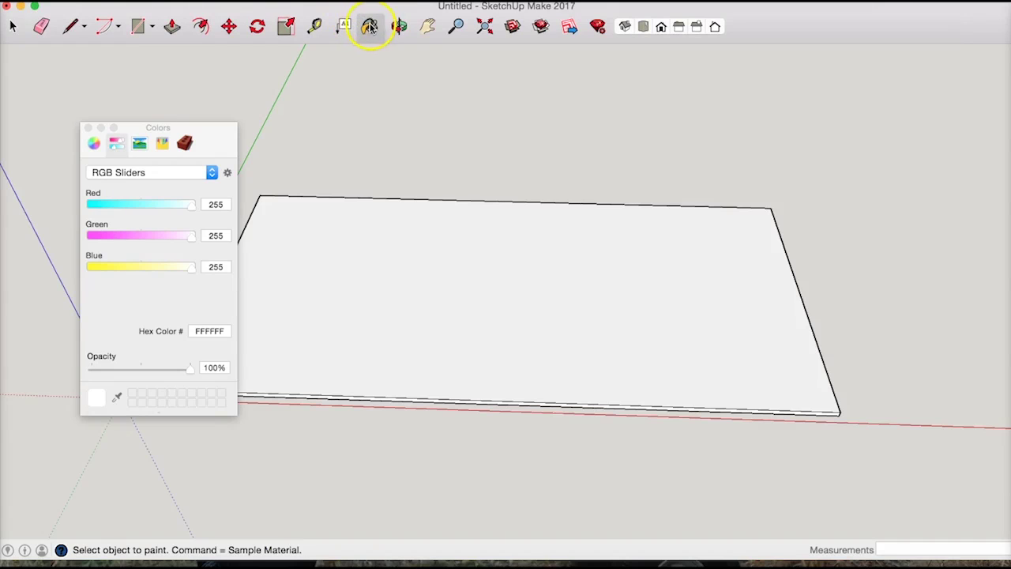
left_click(94, 143)
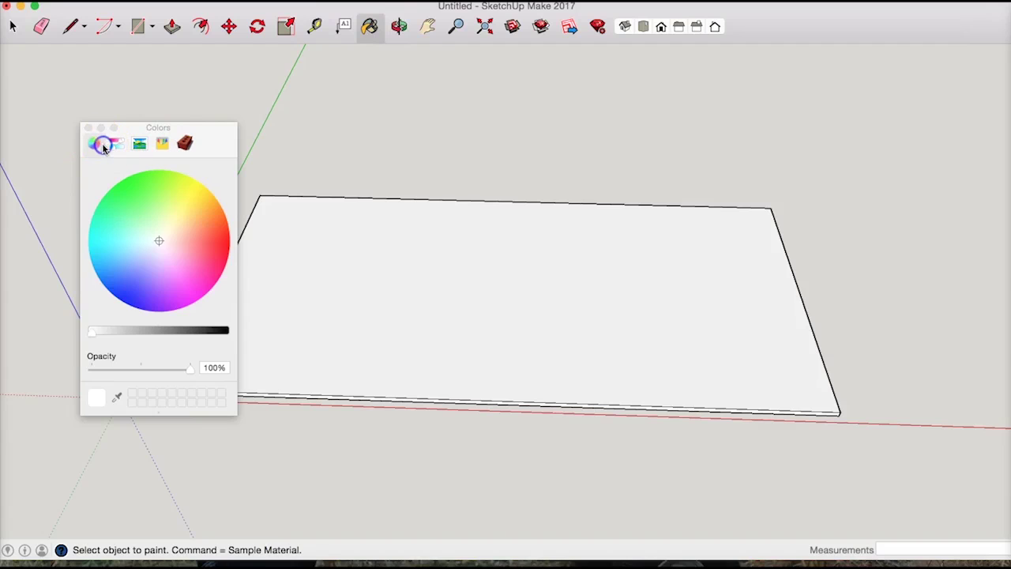
left_click(146, 209)
left_click(116, 143)
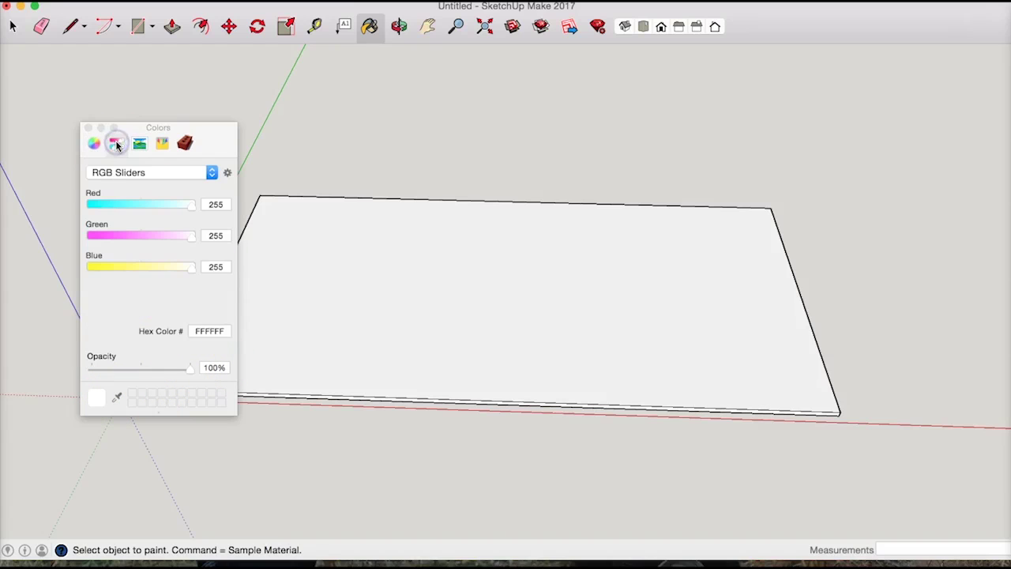
Step: Pick the light tan material from the Wood collection and close the Colors window
left_click(228, 331)
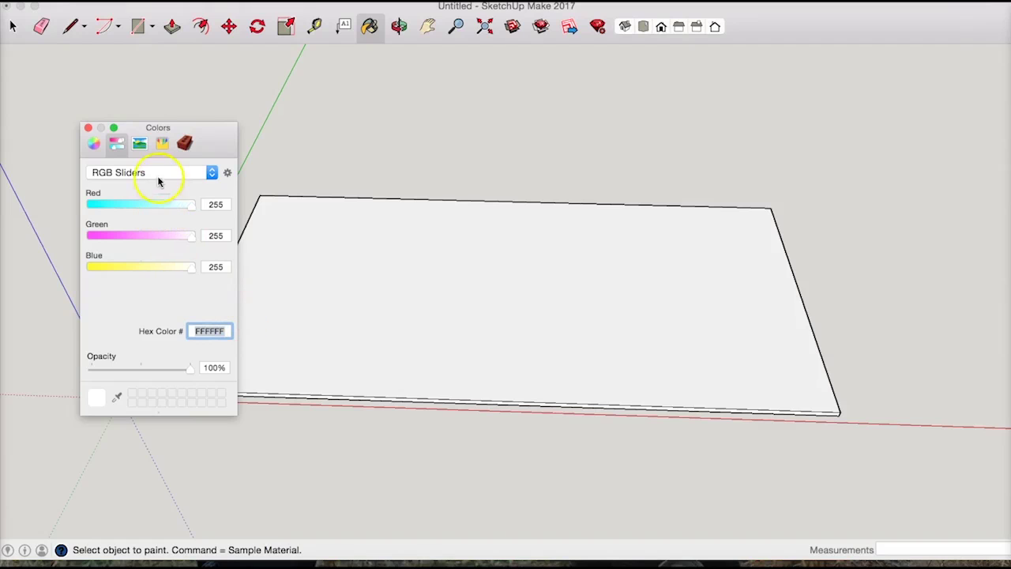
left_click(140, 144)
left_click(164, 144)
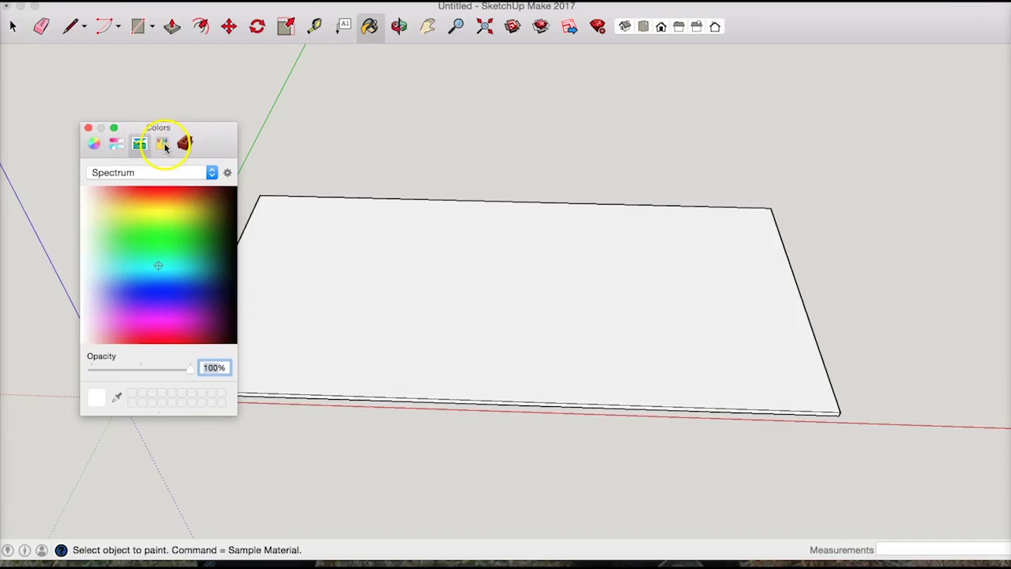
left_click(166, 279)
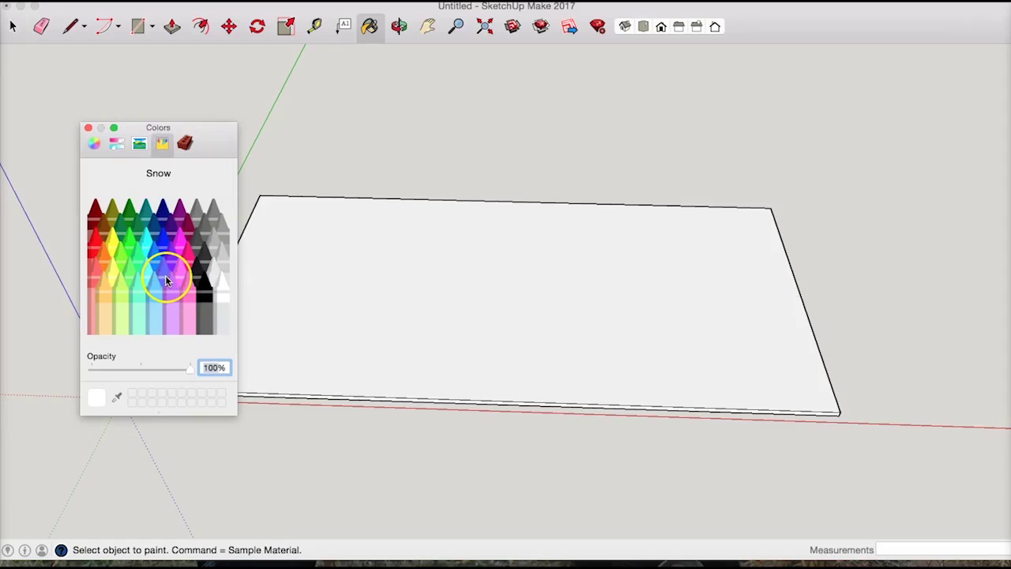
left_click(188, 145)
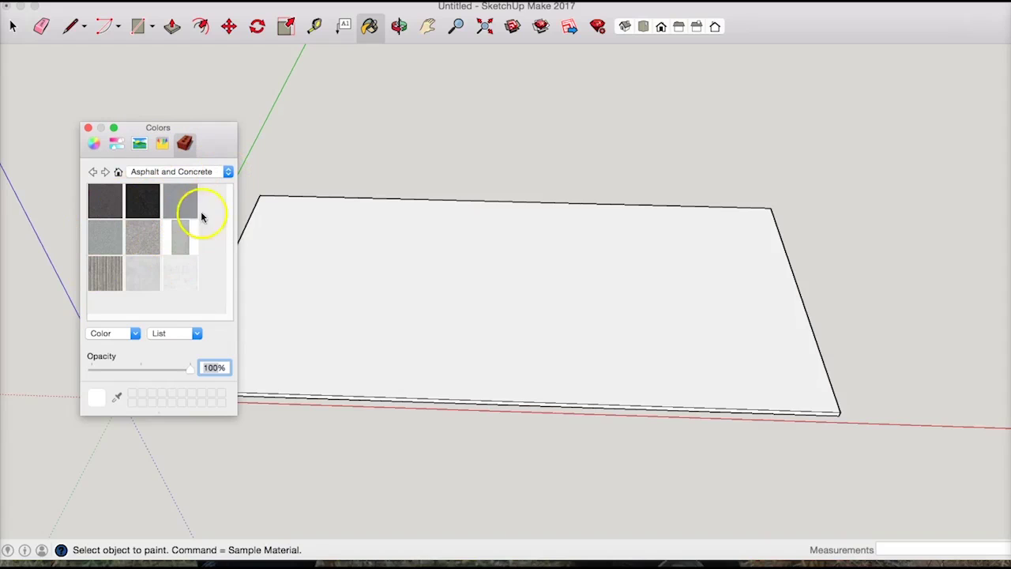
left_click(229, 172)
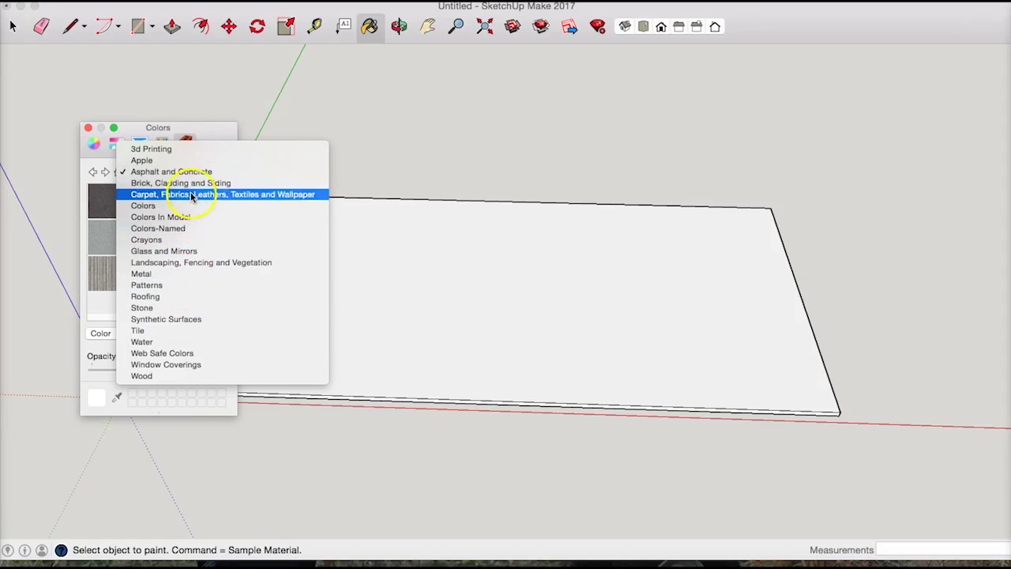
left_click(173, 377)
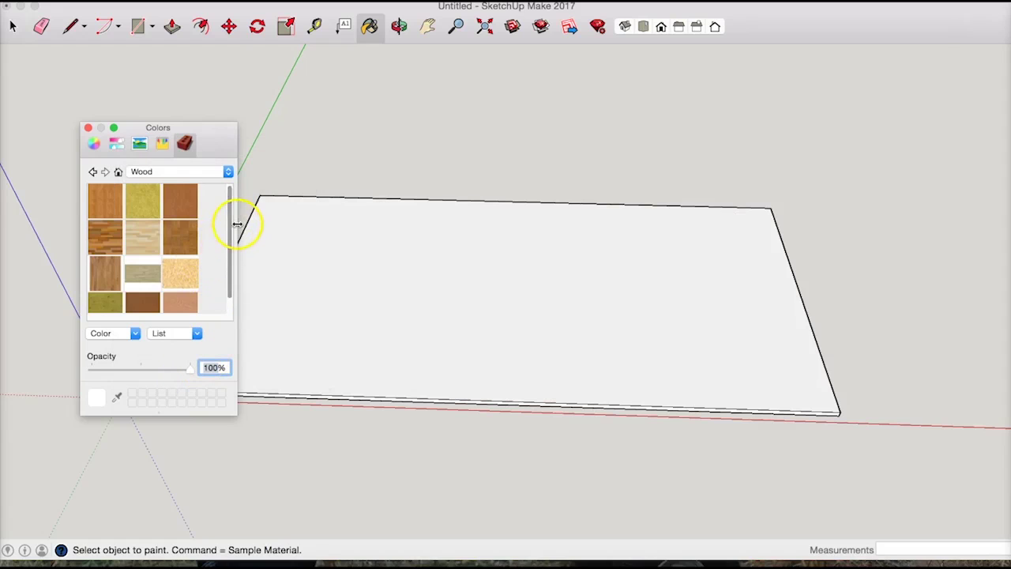
left_click_drag(230, 222, 222, 282)
left_click(190, 289)
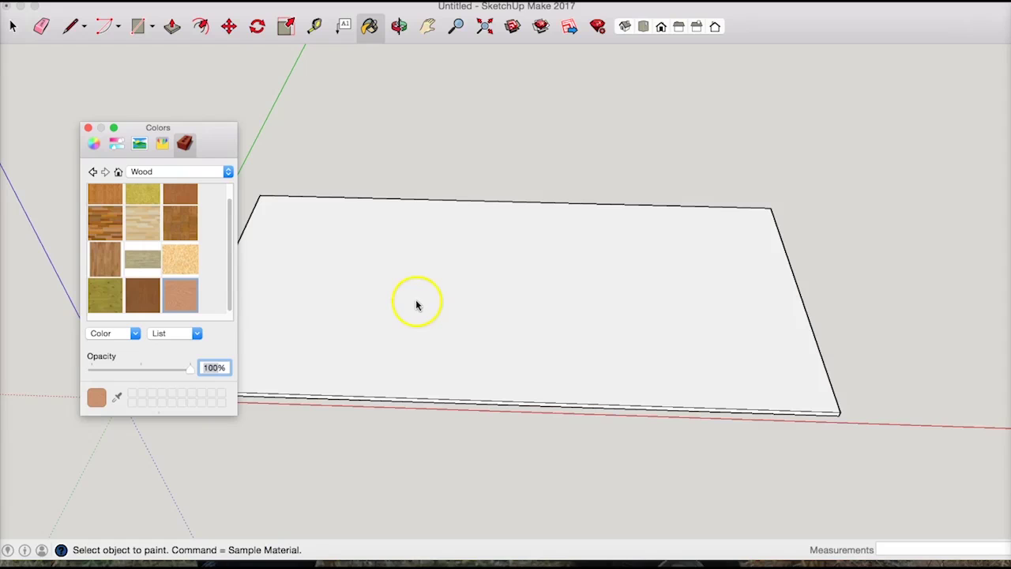
left_click(89, 128)
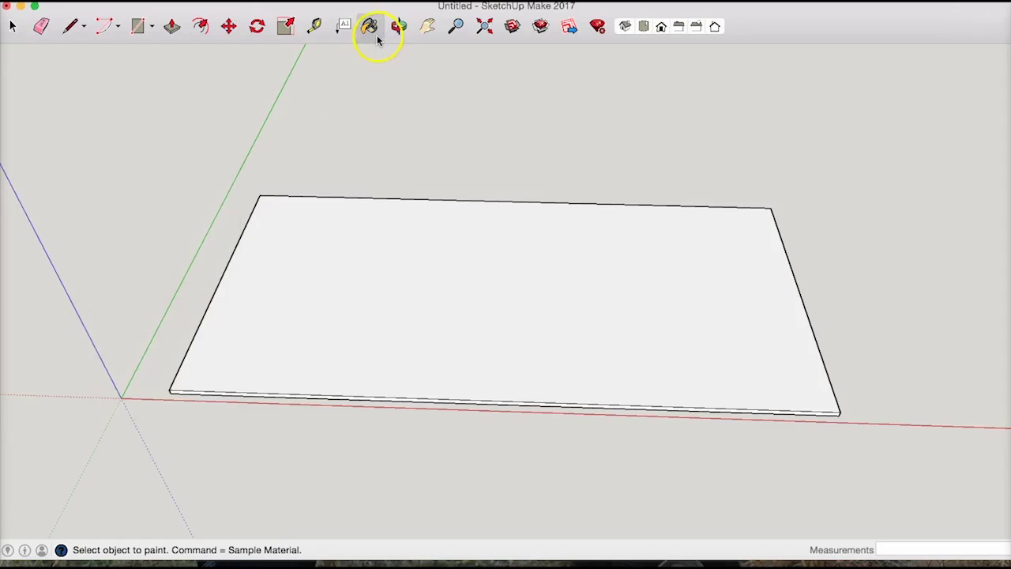
Step: Paint the board's top face with the light tan wood-grain material
left_click(431, 259)
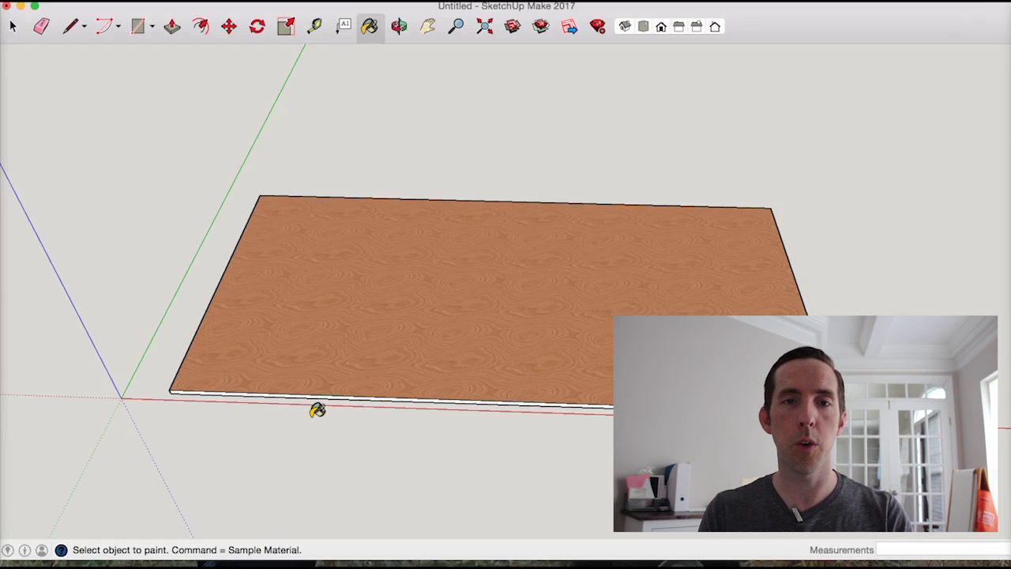
left_click_drag(384, 293, 437, 277)
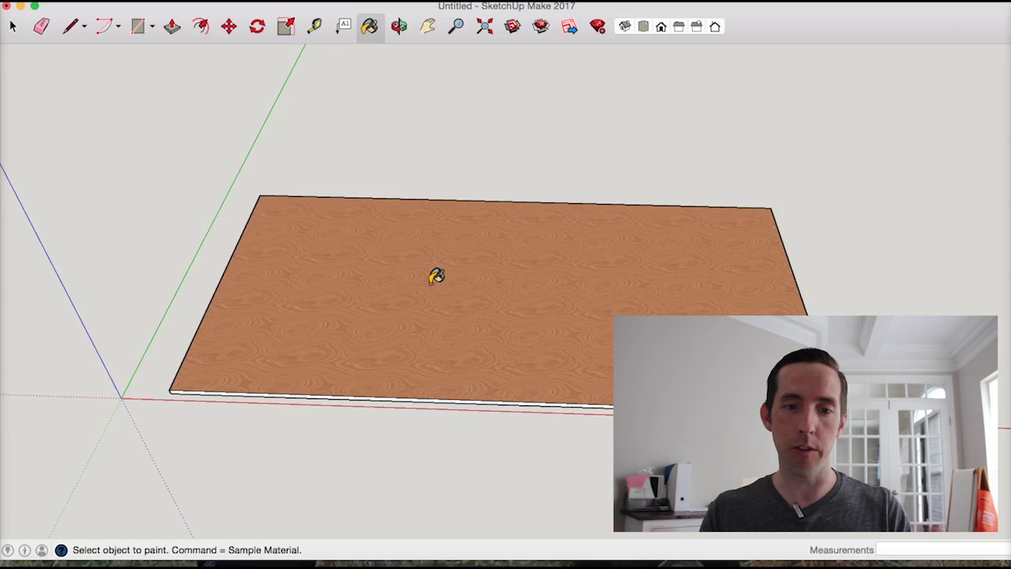
Step: Orbit around the wooden board to view it from another angle
left_click(399, 26)
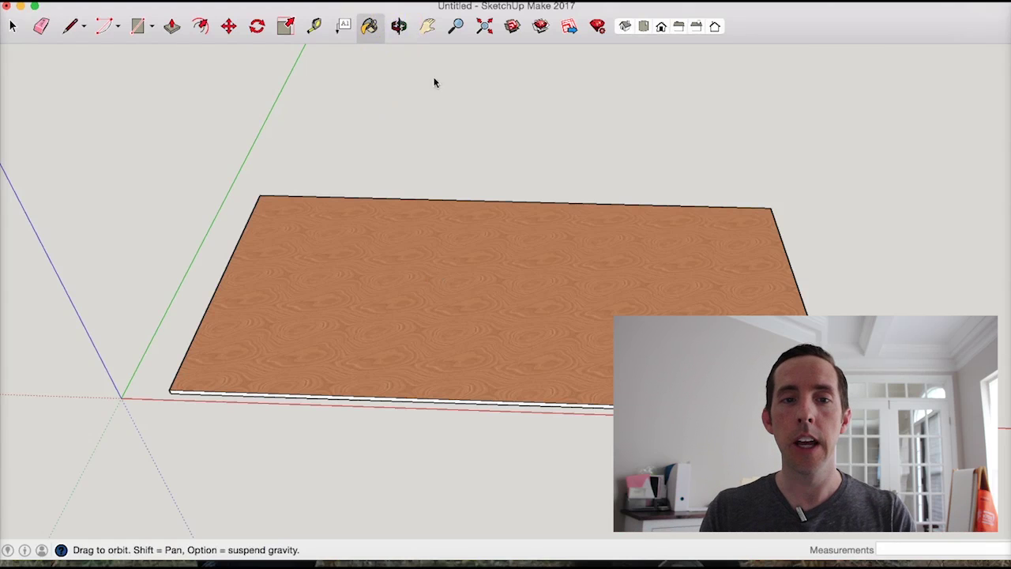
left_click_drag(435, 83, 481, 371)
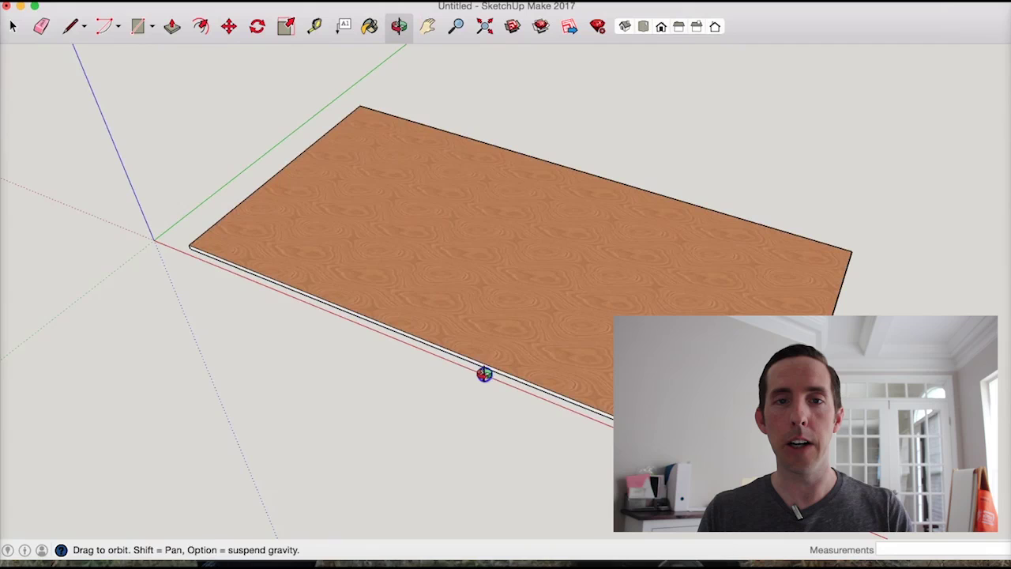